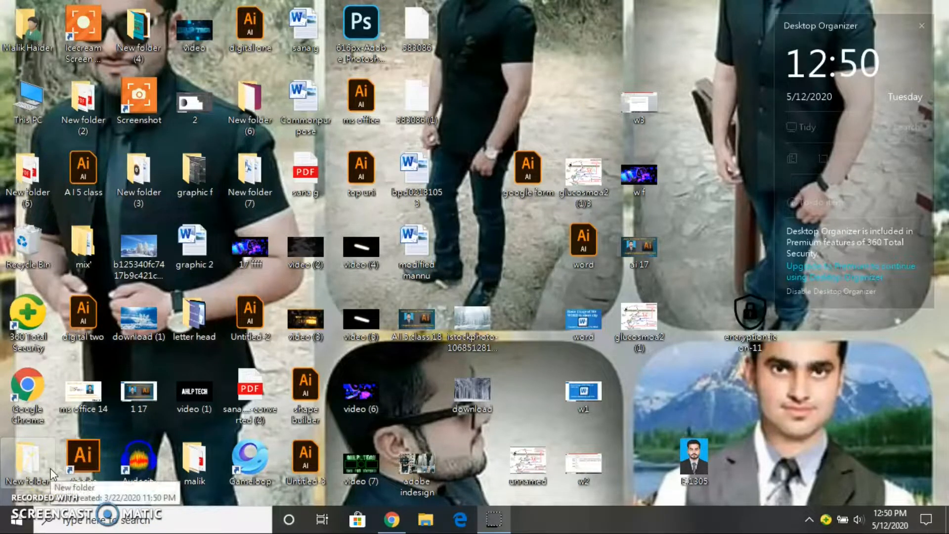
# - View the class title image "A I 5 class 18" from the desktop and minimize it
pyautogui.click(43, 462)
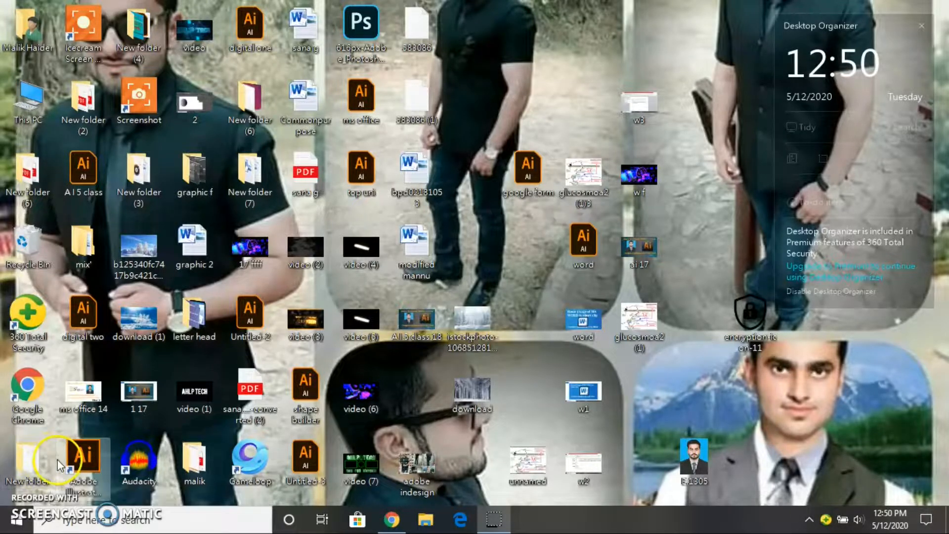
pyautogui.click(265, 403)
pyautogui.doubleClick(424, 322)
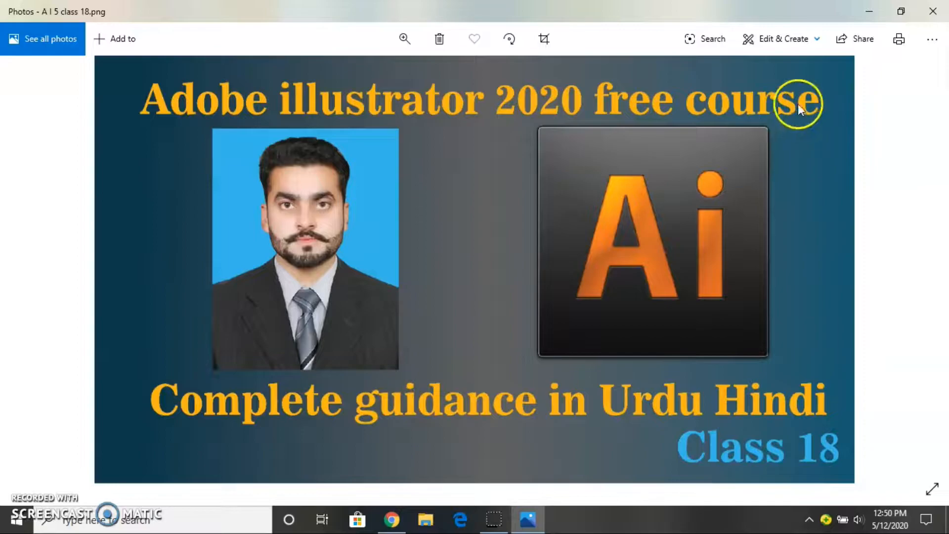
pyautogui.click(868, 11)
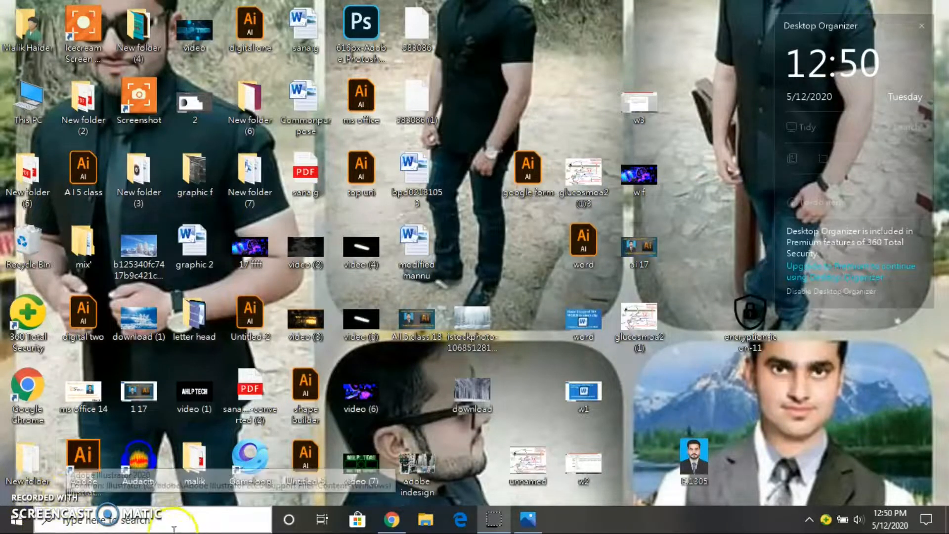
# - Create a new 1280 x 720 pt custom document in Adobe Illustrator and collapse the open Layers and Transparency panels
pyautogui.doubleClick(84, 466)
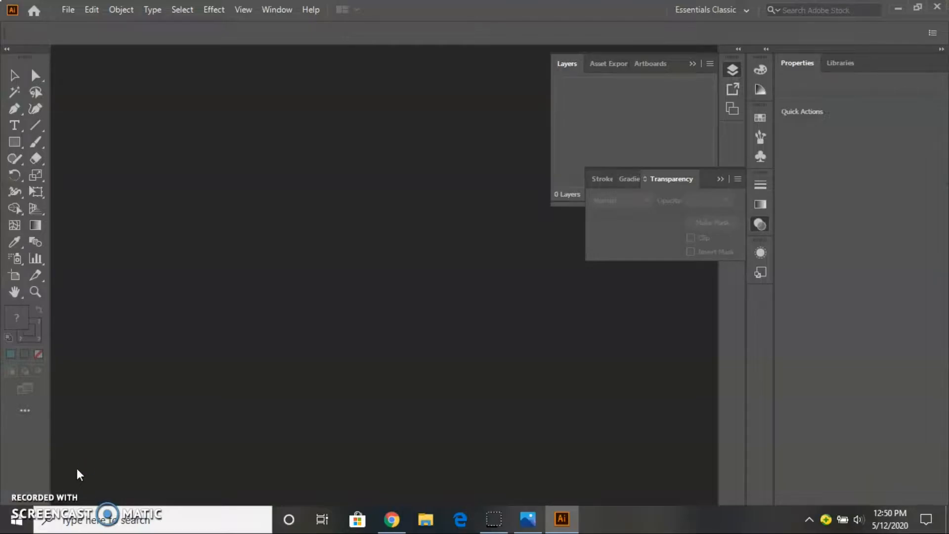
pyautogui.hotkey('ctrl', 'n')
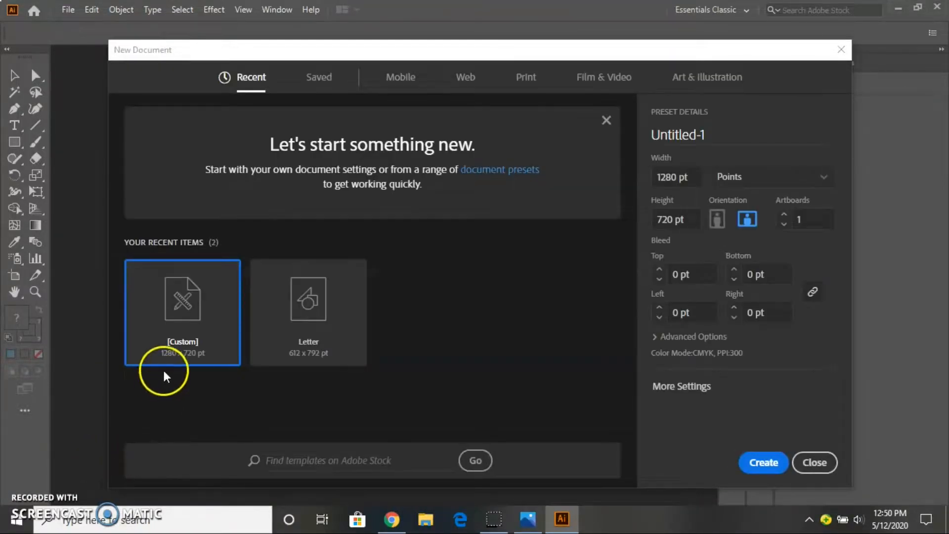
pyautogui.doubleClick(170, 354)
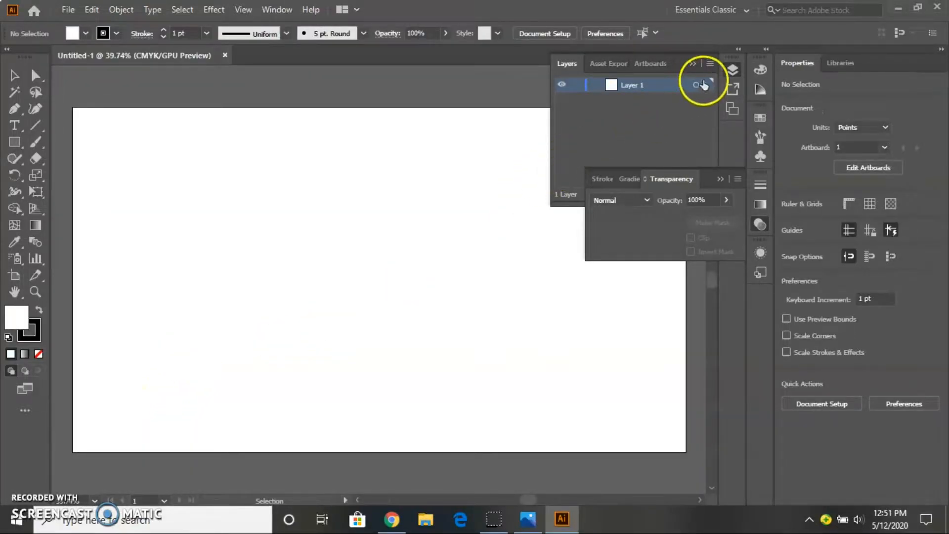
pyautogui.click(692, 63)
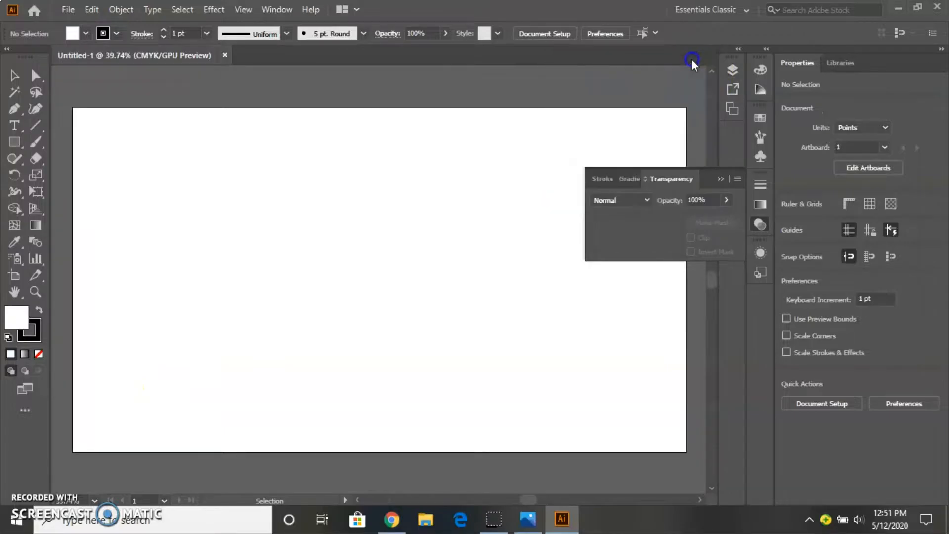
pyautogui.click(720, 178)
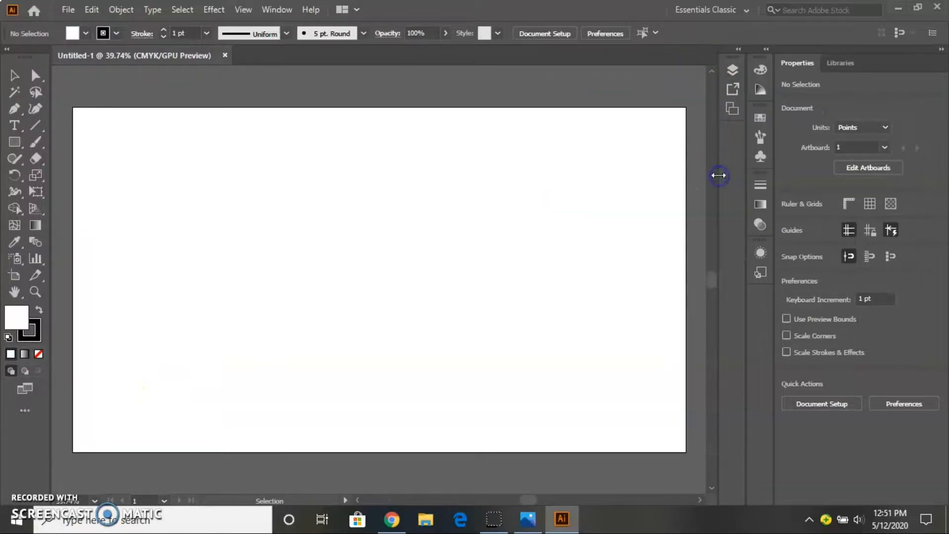
# - Display the Swatches, Color and Color Guide panels one after another and collapse the last one
pyautogui.click(285, 16)
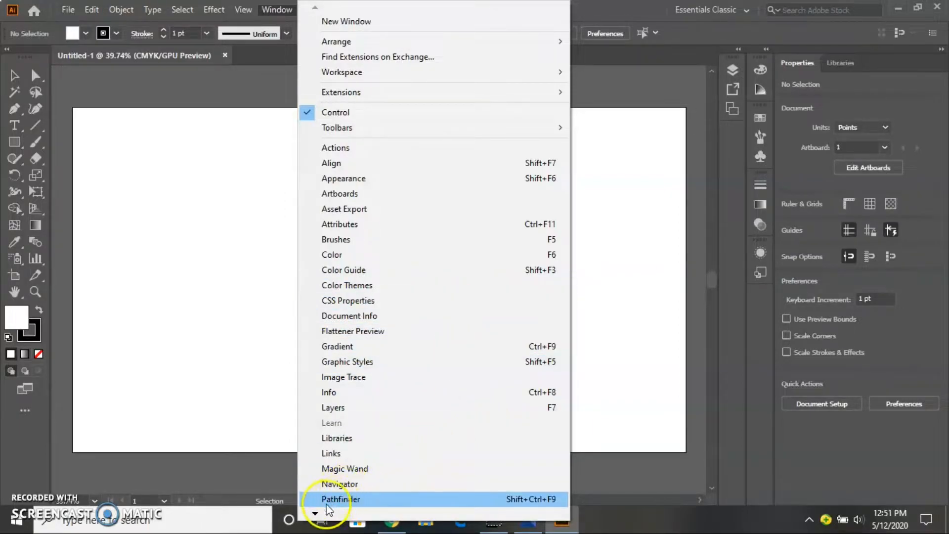
pyautogui.click(316, 513)
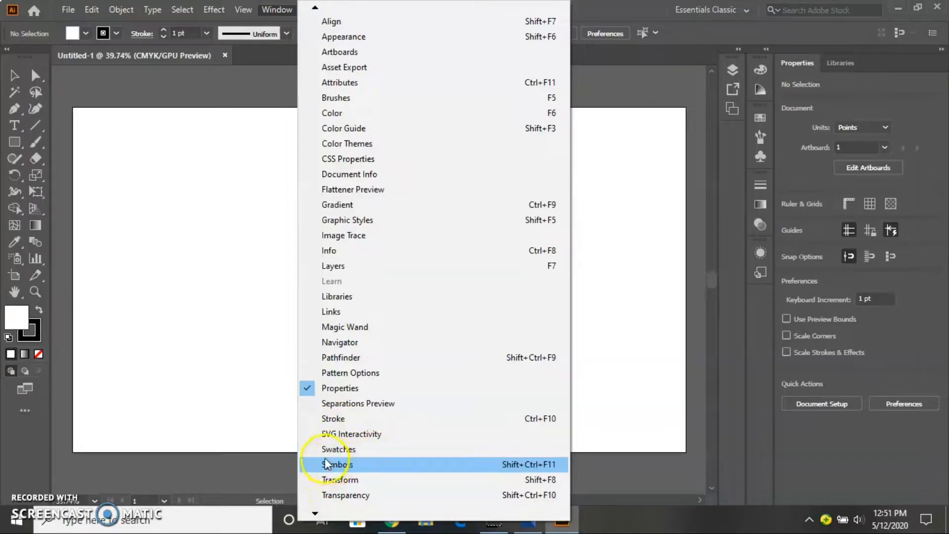
pyautogui.click(328, 449)
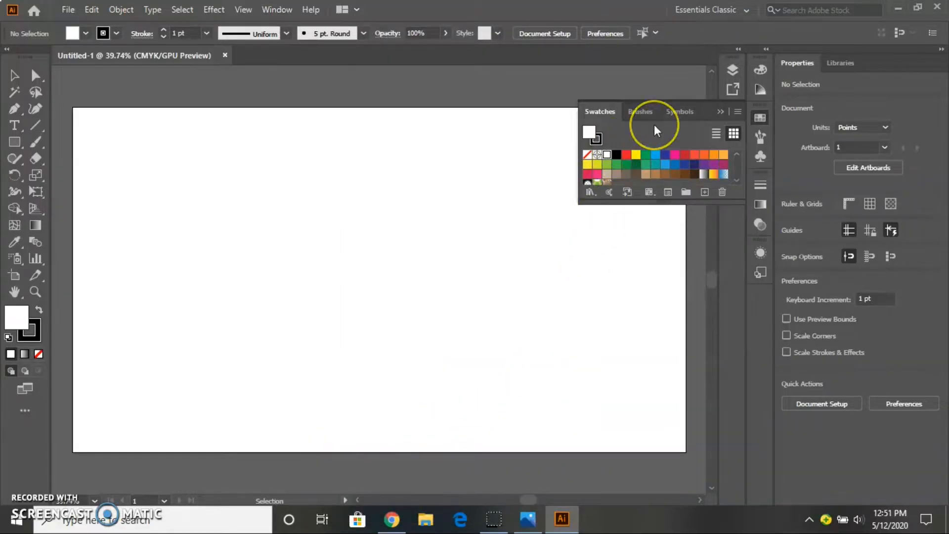
pyautogui.click(278, 12)
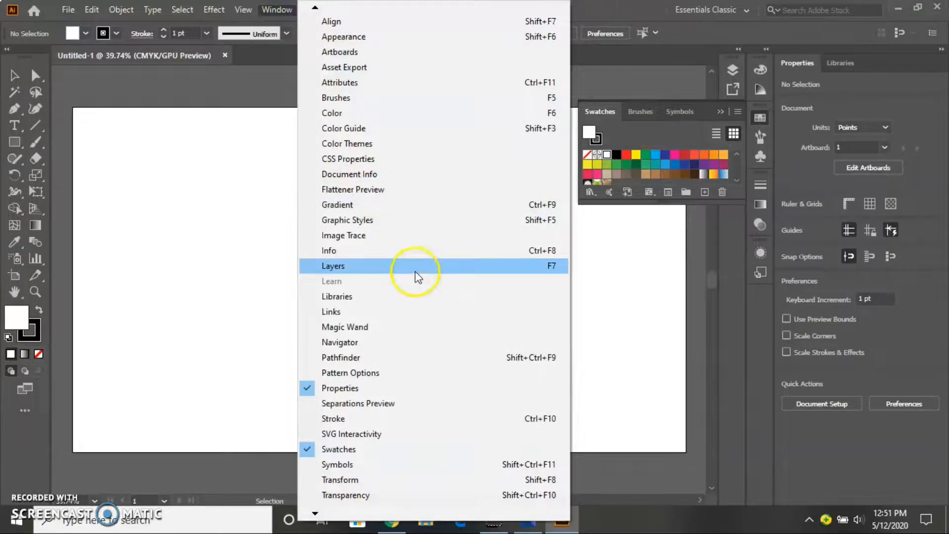
pyautogui.click(362, 115)
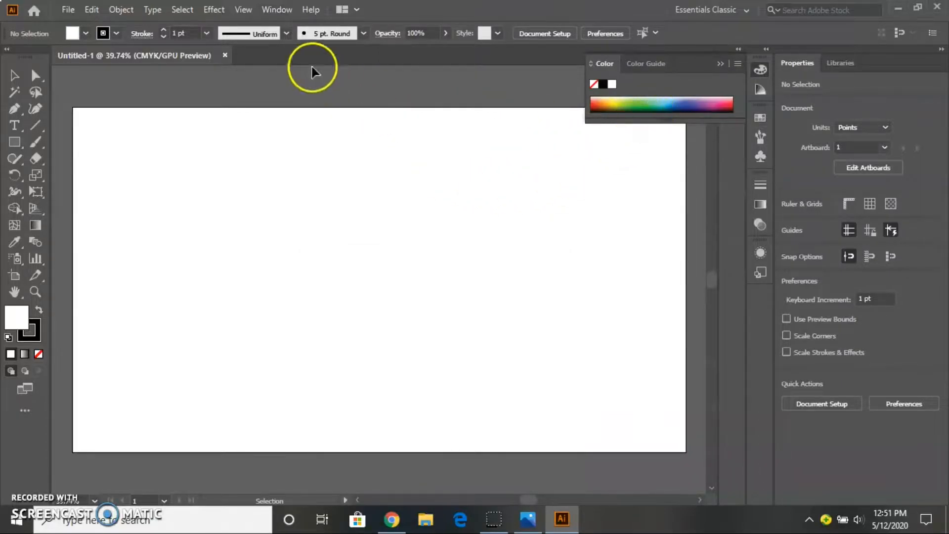
pyautogui.click(284, 15)
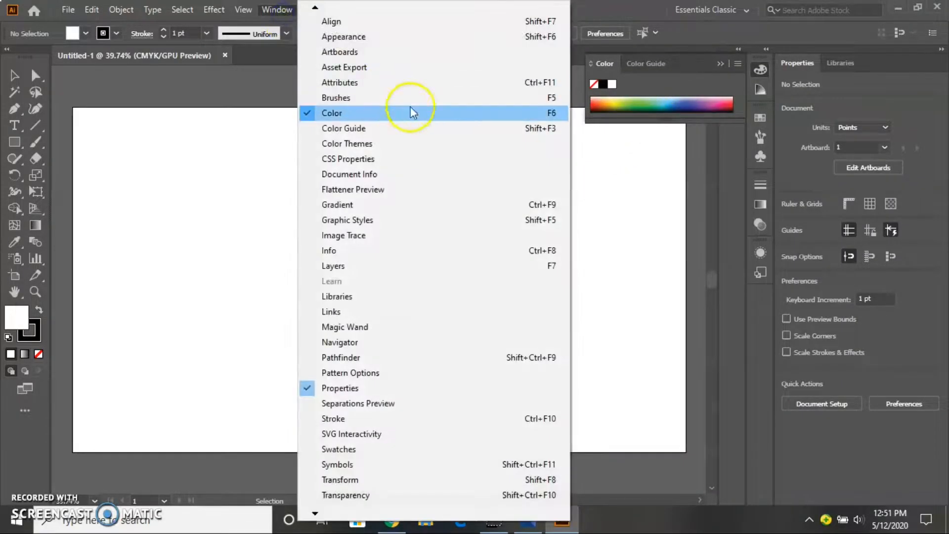
pyautogui.click(399, 126)
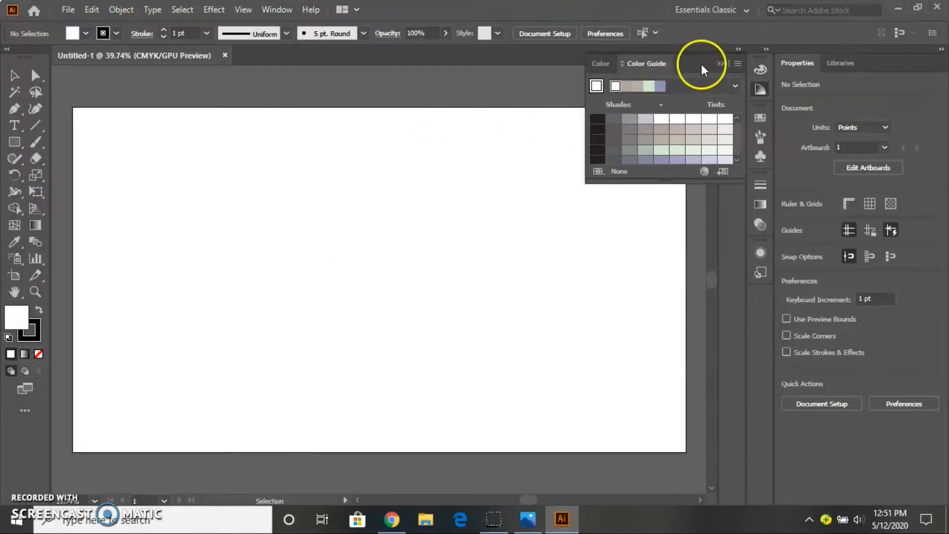
pyautogui.click(719, 65)
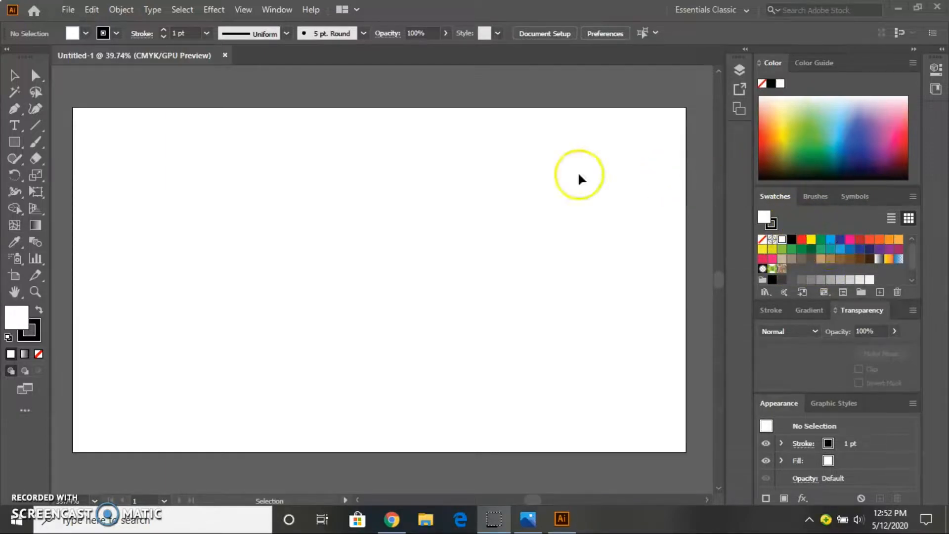
# - Draw a square with the Rectangle tool in the left half of the artboard
pyautogui.click(14, 142)
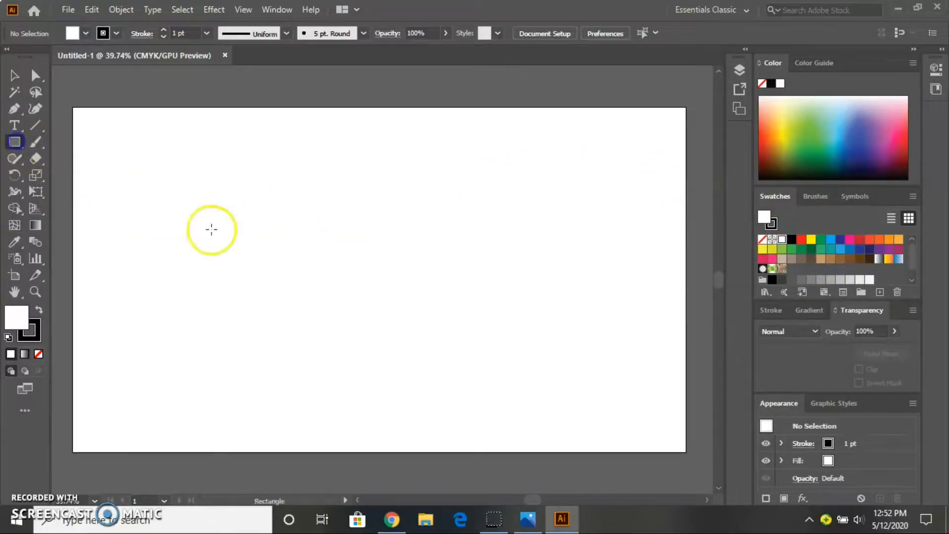
pyautogui.moveTo(217, 226); pyautogui.dragTo(322, 288)
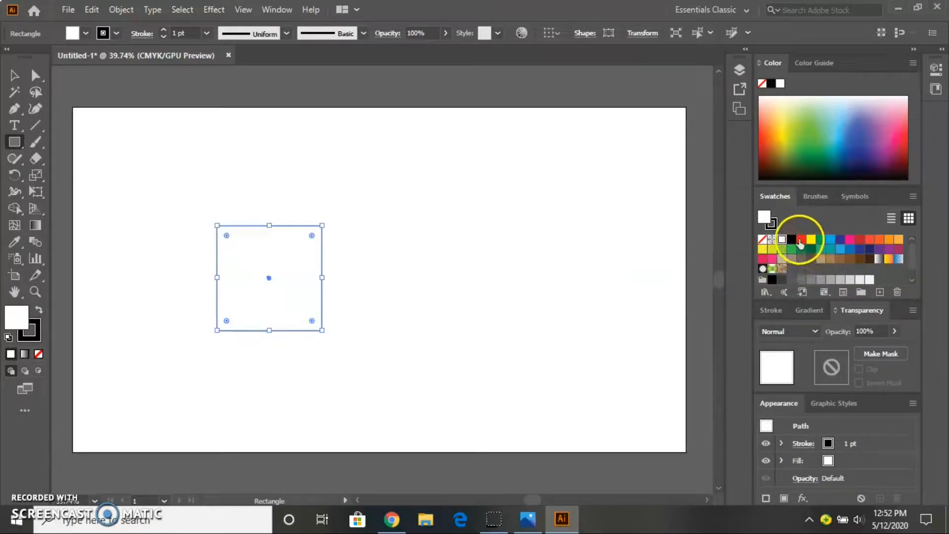
# - Try solid swatches on the square's fill: Registration, black, white, green, olive yellow and bright yellow
pyautogui.click(772, 240)
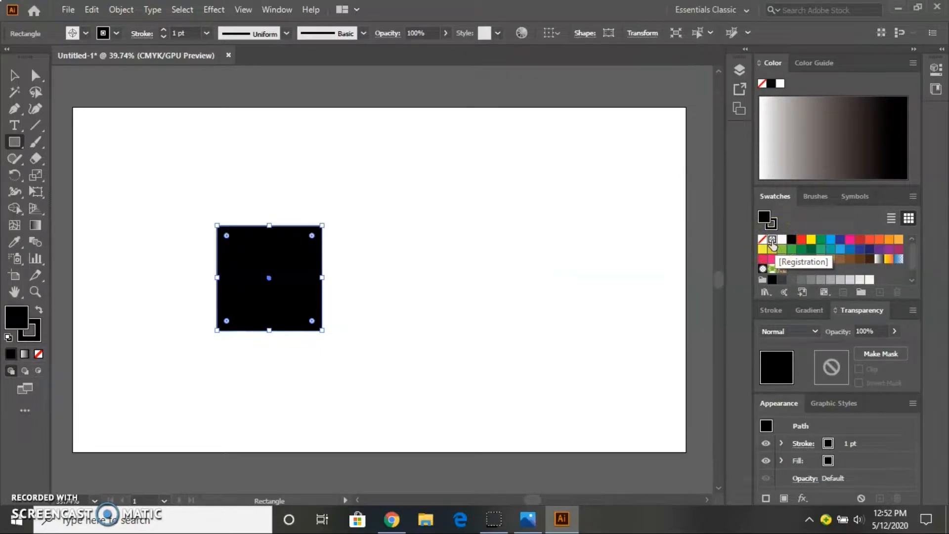
pyautogui.click(791, 240)
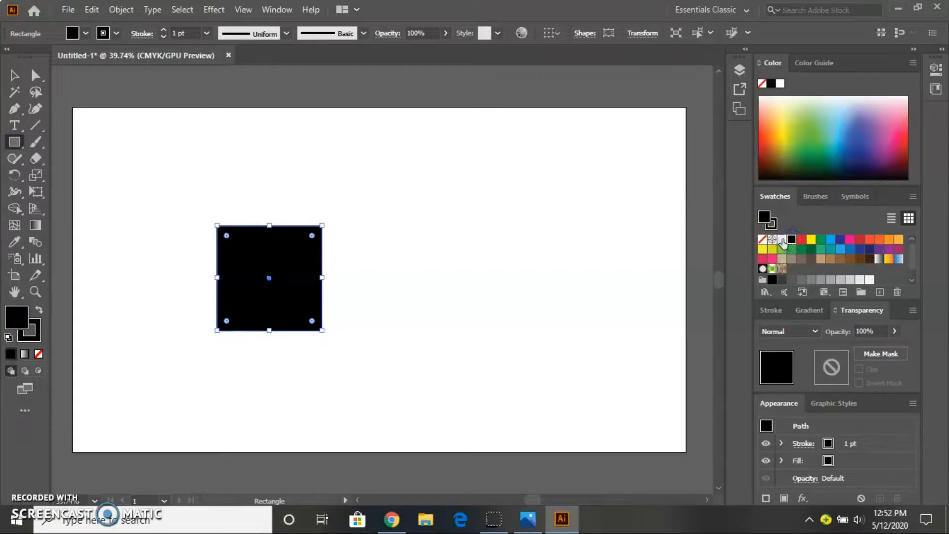
pyautogui.click(782, 240)
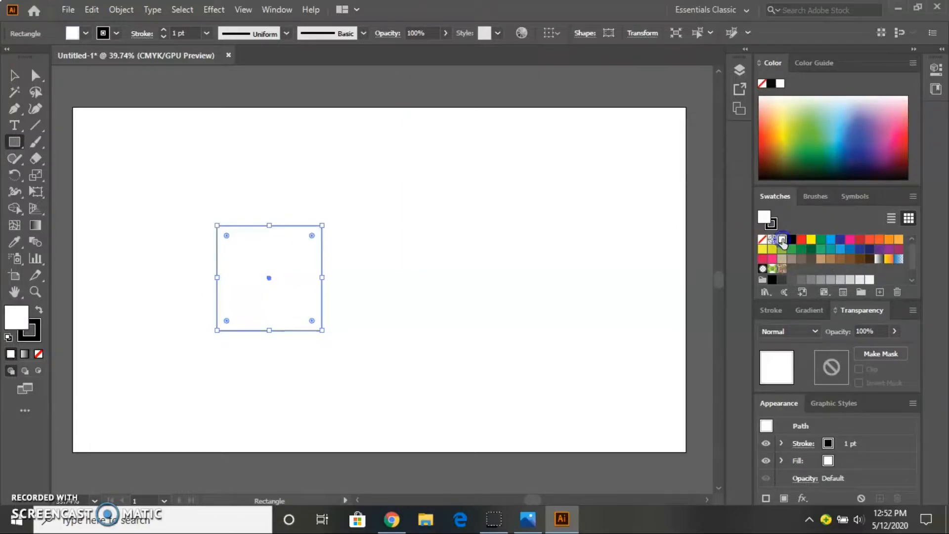
pyautogui.click(822, 242)
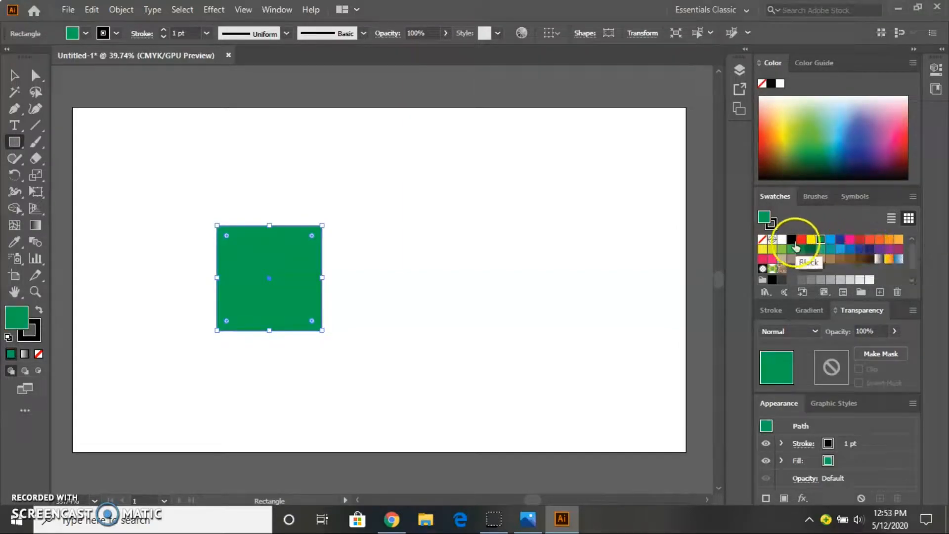
pyautogui.click(764, 250)
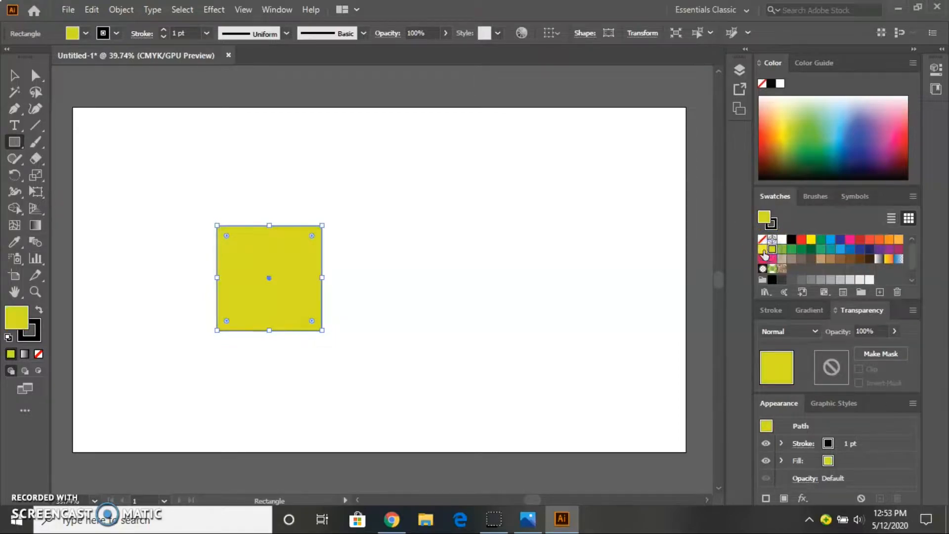
pyautogui.click(763, 250)
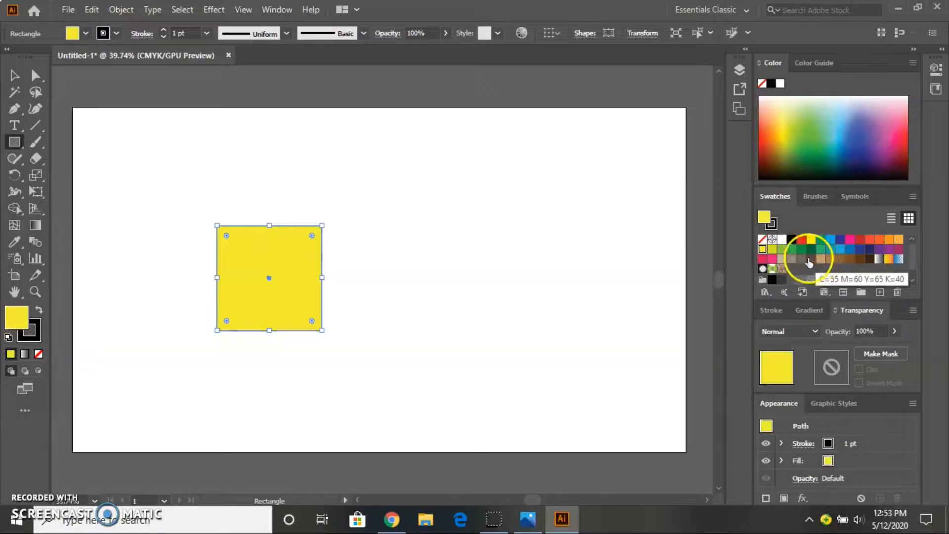
# - Try the gradient and pattern swatches on the square: black-white, orange, blue, radial, green foliage and brown swirls
pyautogui.click(878, 260)
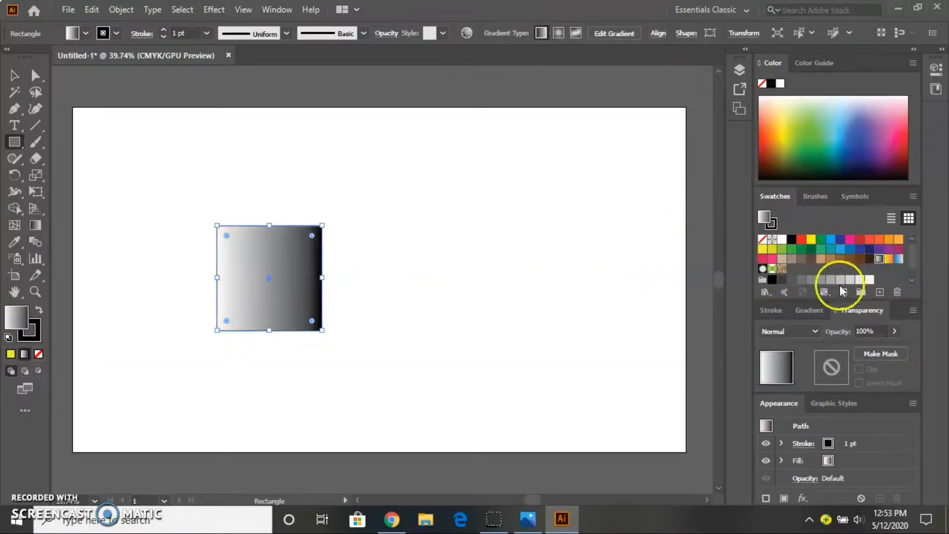
pyautogui.click(888, 260)
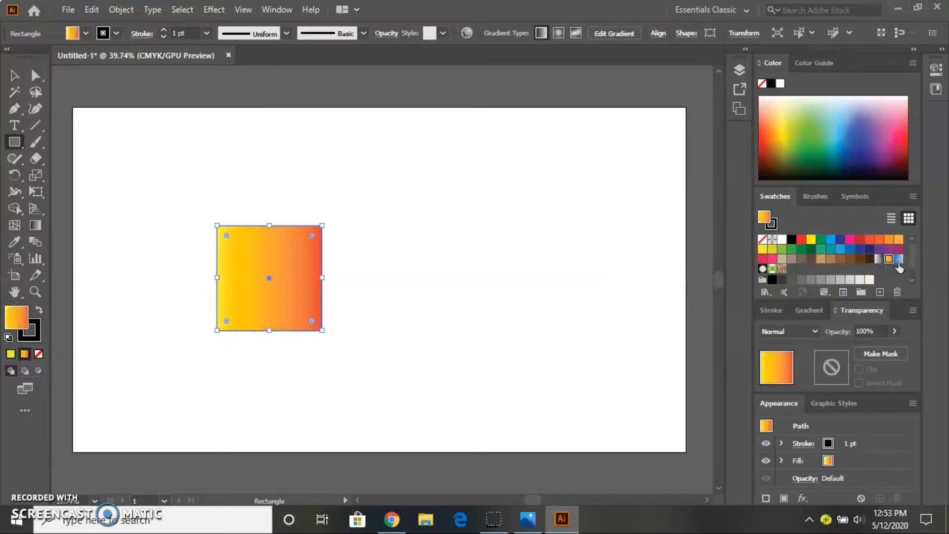
pyautogui.click(899, 260)
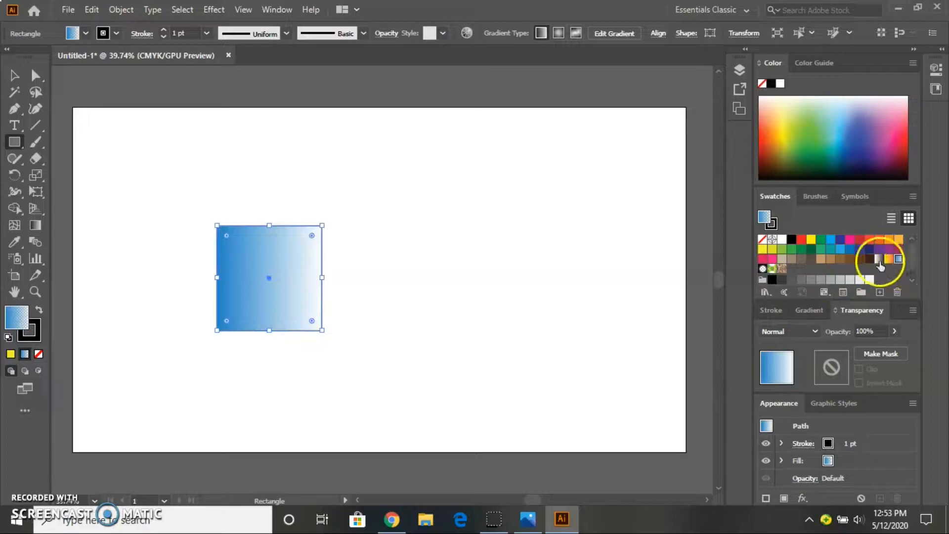
pyautogui.click(762, 270)
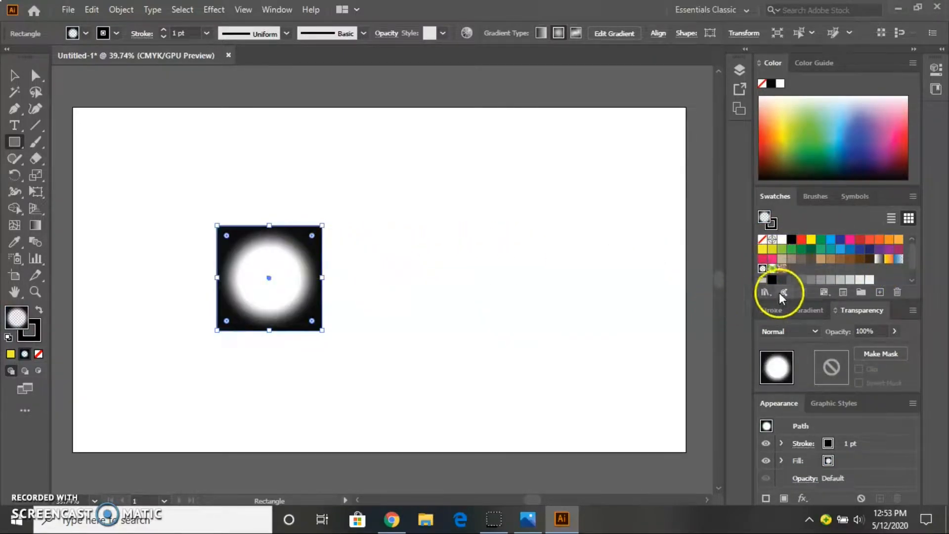
pyautogui.click(772, 269)
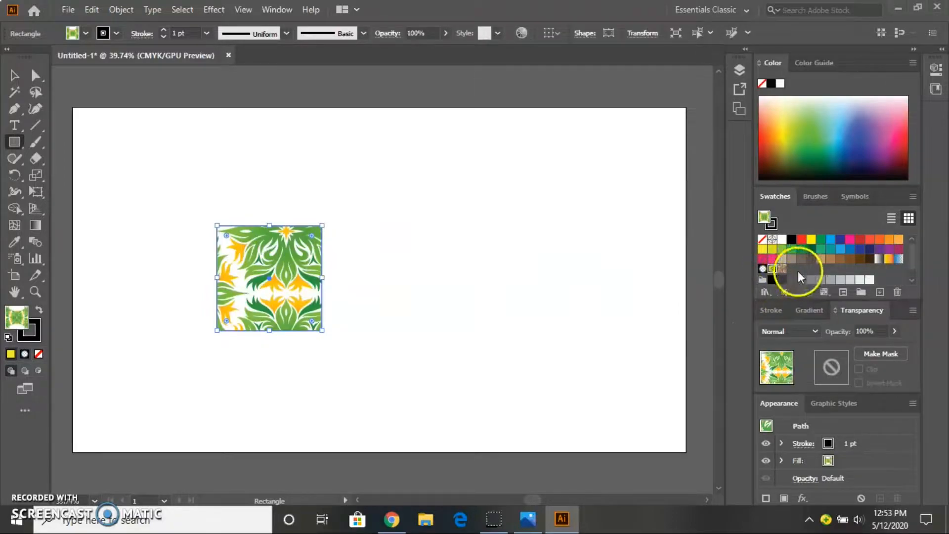
pyautogui.click(782, 270)
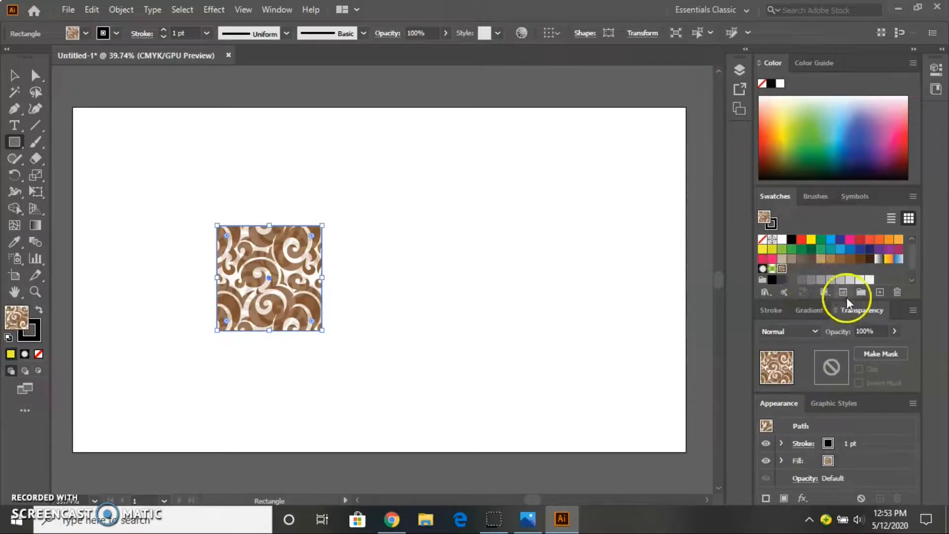
# - Try the bright color group on the square's fill: red, orange, yellow, green, blue and purple
pyautogui.scroll(-1, 834, 283)
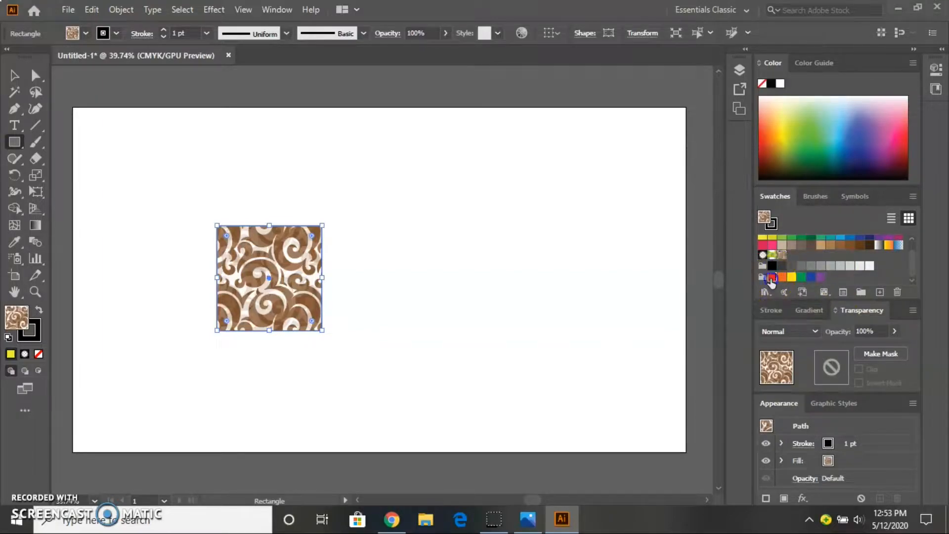
pyautogui.click(772, 276)
pyautogui.click(782, 278)
pyautogui.click(791, 277)
pyautogui.click(801, 277)
pyautogui.click(811, 277)
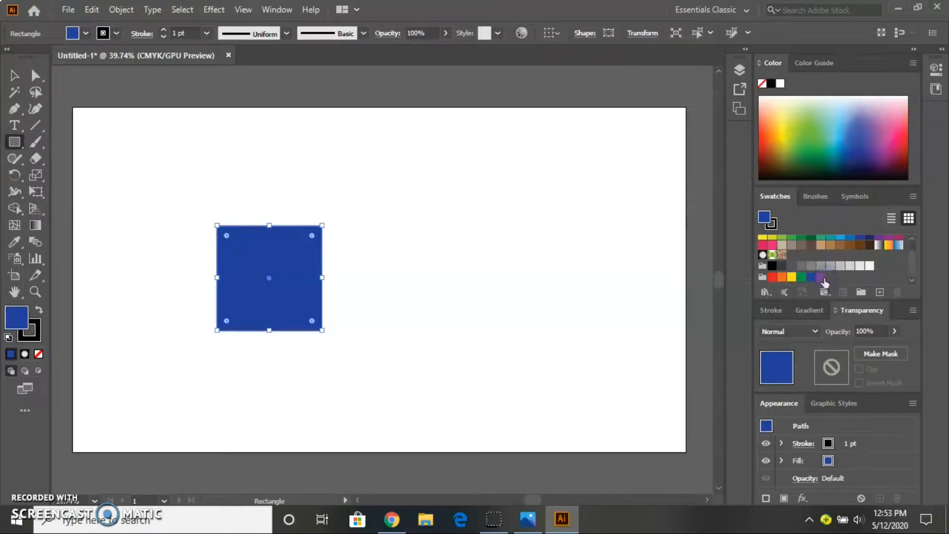
pyautogui.click(822, 277)
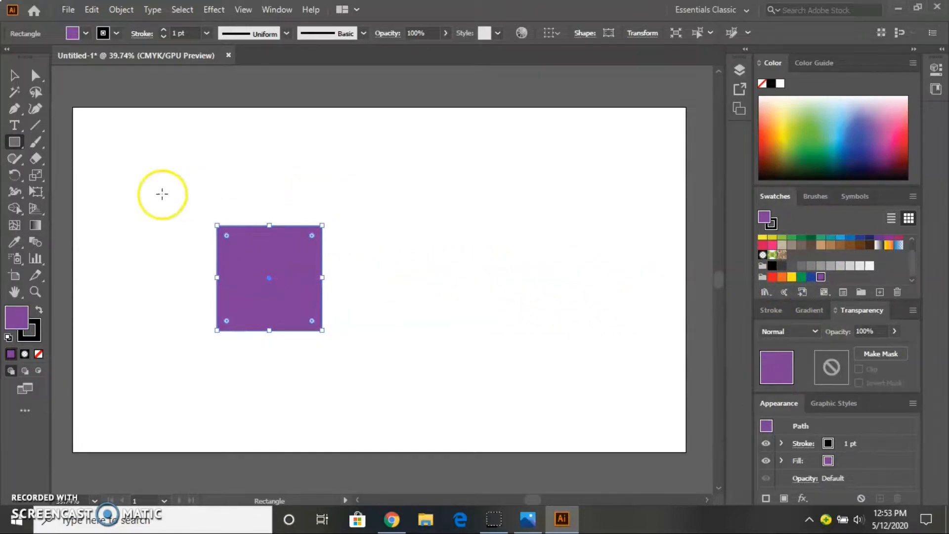
# - Set the square's fill to a light purple with the Color Picker and activate the Selection tool
pyautogui.doubleClick(15, 318)
pyautogui.moveTo(377, 225)
pyautogui.mouseDown()
pyautogui.moveTo(388, 225)
pyautogui.moveTo(328, 188)
pyautogui.moveTo(344, 185)
pyautogui.mouseUp()
pyautogui.click(420, 180)
pyautogui.click(595, 172)
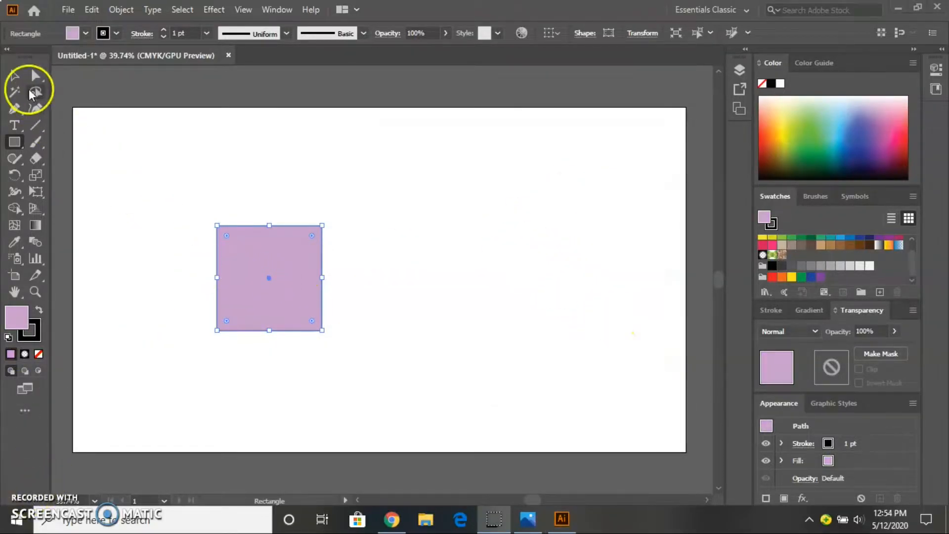
pyautogui.click(22, 75)
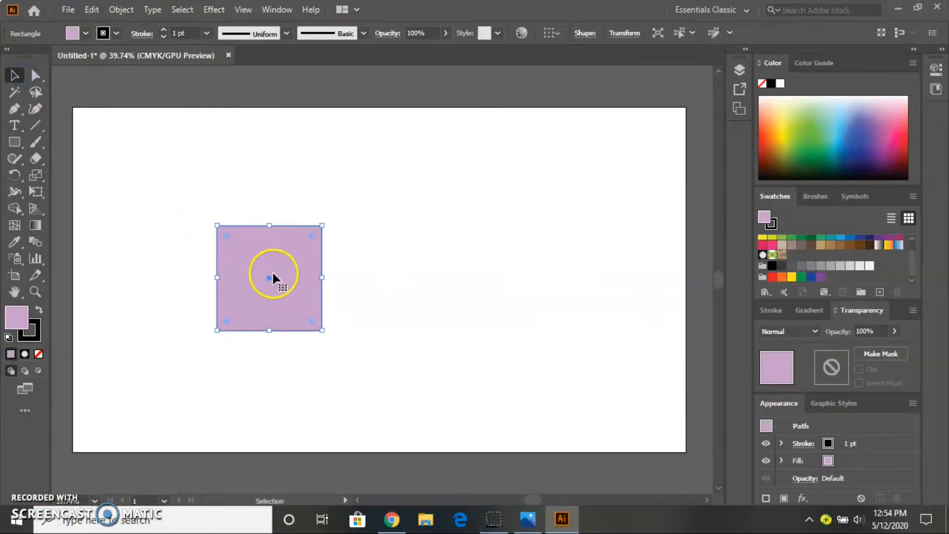
# - Duplicate the light purple square twice in a horizontal row, leaving small gaps between the three squares
pyautogui.moveTo(273, 277); pyautogui.dragTo(386, 280)
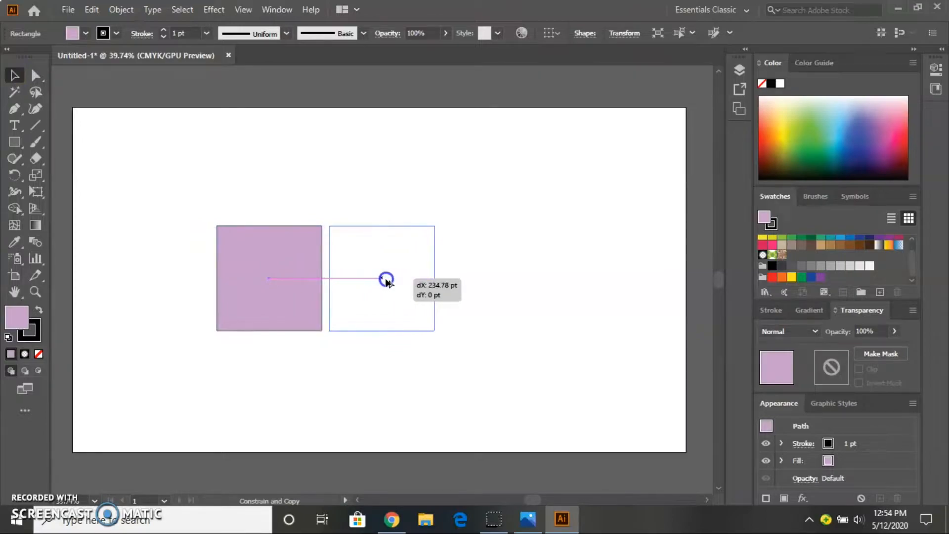
pyautogui.moveTo(386, 280); pyautogui.dragTo(491, 279)
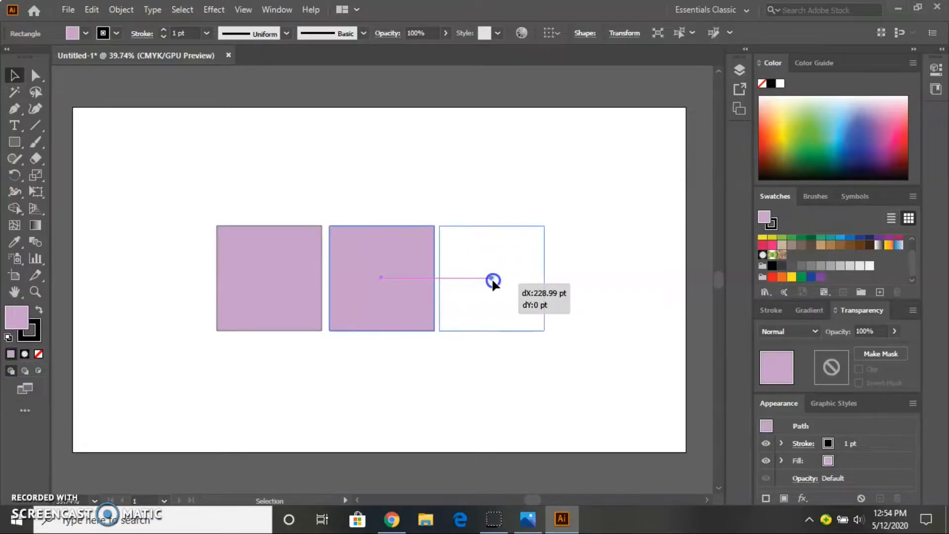
pyautogui.moveTo(493, 280); pyautogui.dragTo(491, 277)
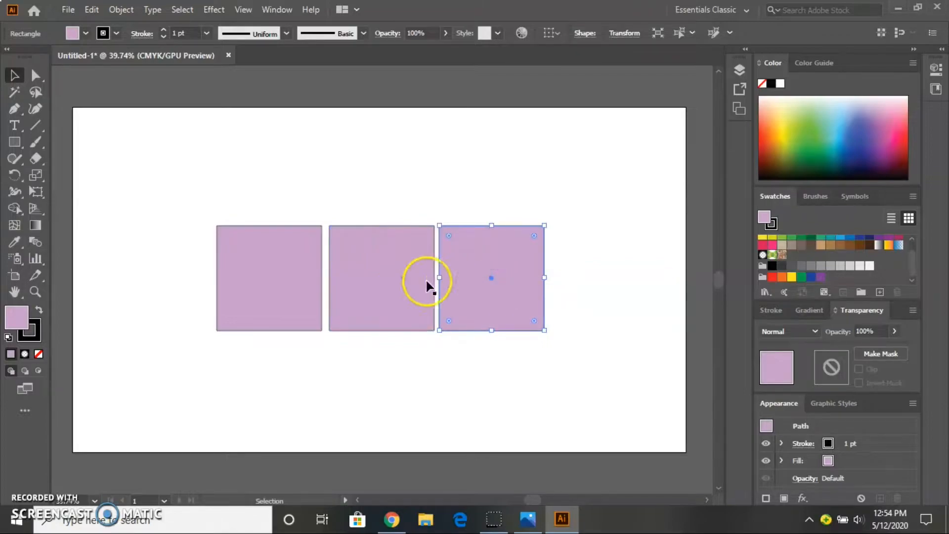
# - Nudge the first square slightly toward the middle one to even out the spacing of the row
pyautogui.click(307, 282)
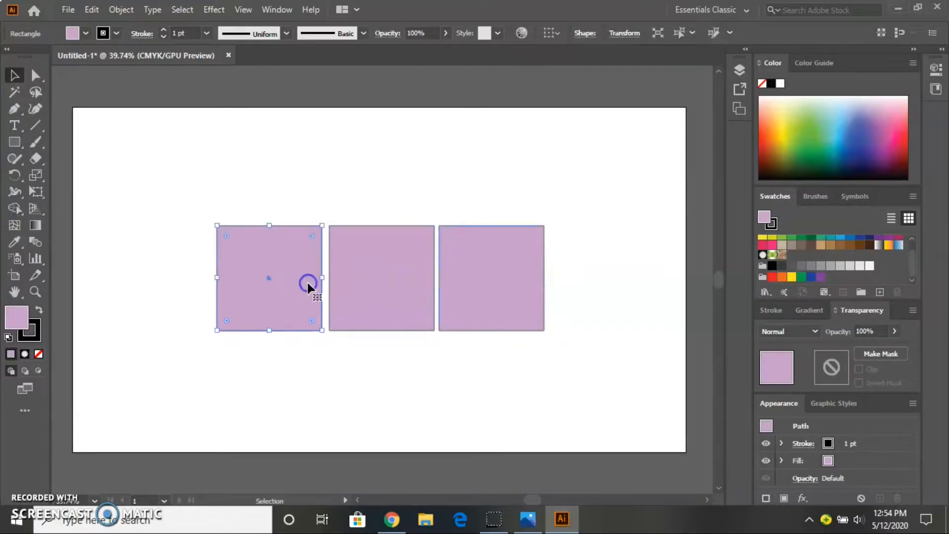
pyautogui.press('Right')
pyautogui.press('Right')
pyautogui.press('Right')
pyautogui.press('Right')
pyautogui.press('Right')
pyautogui.press('Right')
pyautogui.press('Right')
pyautogui.press('Right')
pyautogui.press('Right')
pyautogui.press('Right')
pyautogui.press('Right')
pyautogui.press('Right')
pyautogui.press('Right')
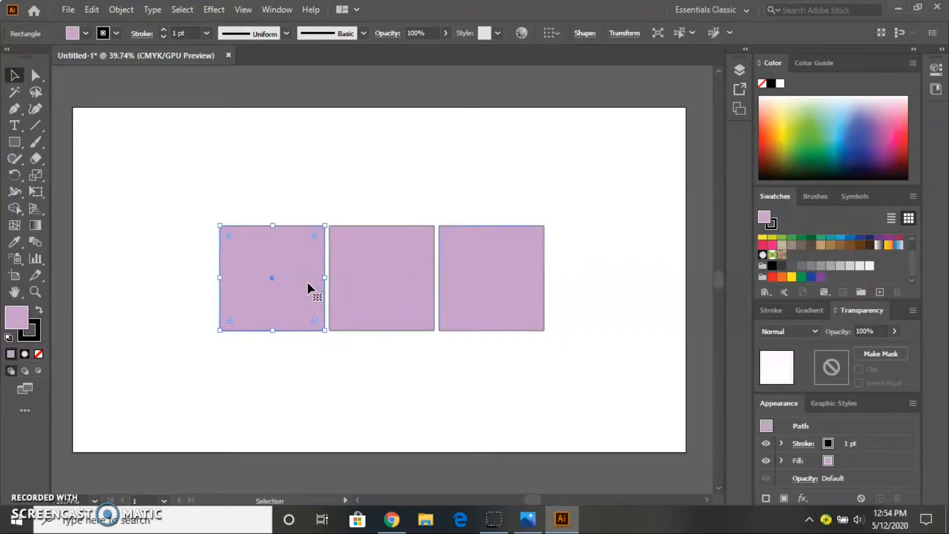
pyautogui.press('Left')
pyautogui.press('Left')
pyautogui.press('Left')
pyautogui.press('Left')
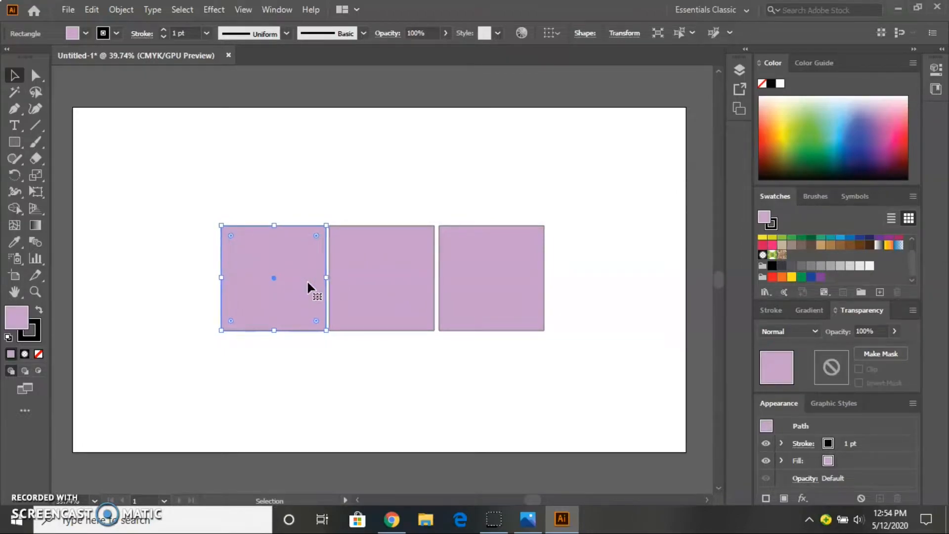
pyautogui.press('Left')
# - Recolor the first square green and the middle square dark blue with the CMYK spectrum
pyautogui.click(832, 127)
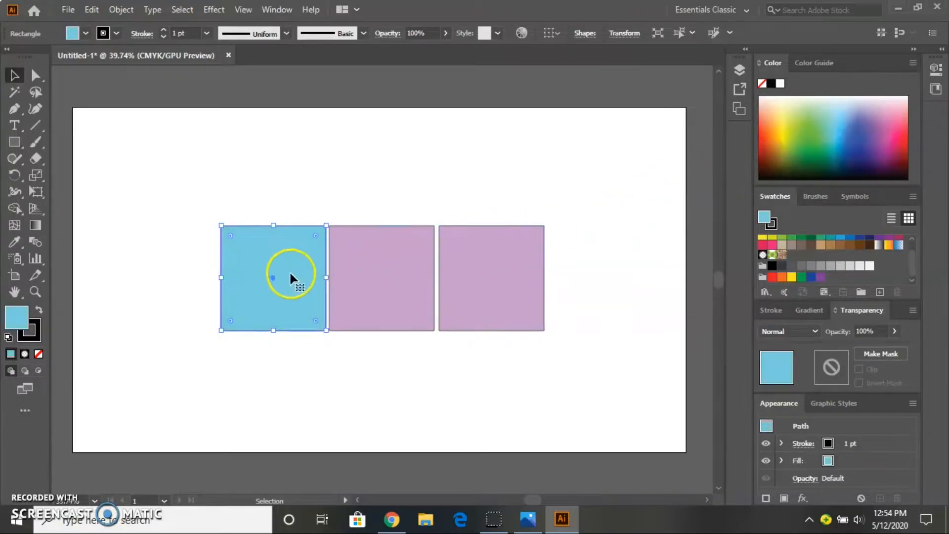
pyautogui.click(801, 147)
pyautogui.doubleClick(378, 272)
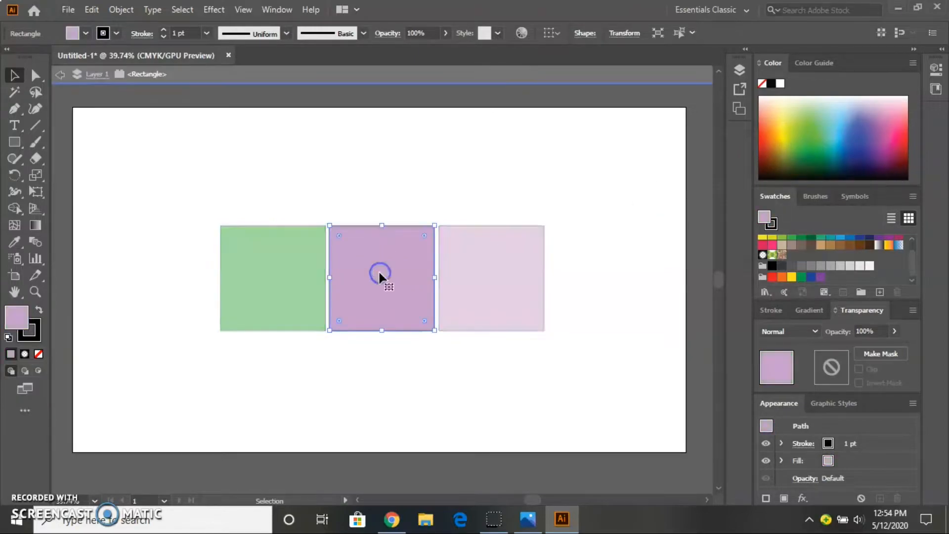
pyautogui.click(864, 145)
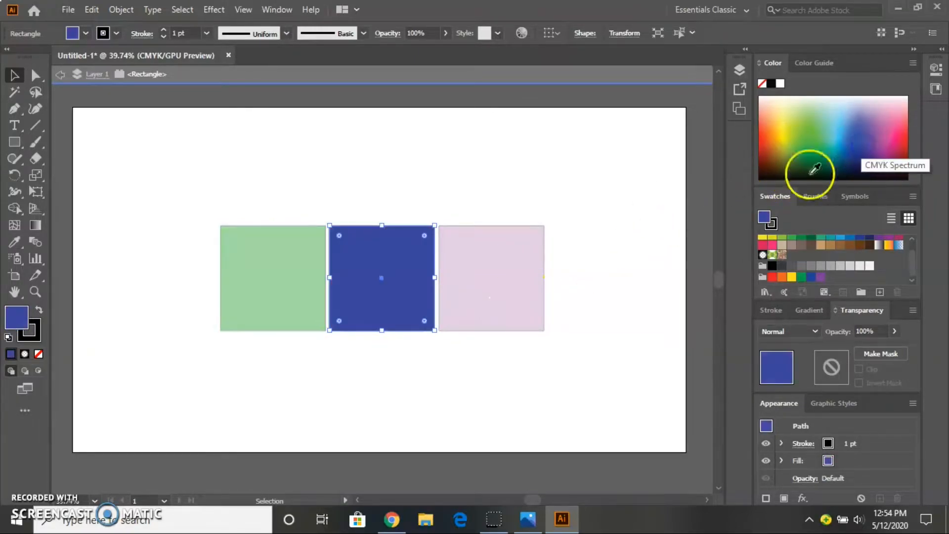
pyautogui.doubleClick(324, 180)
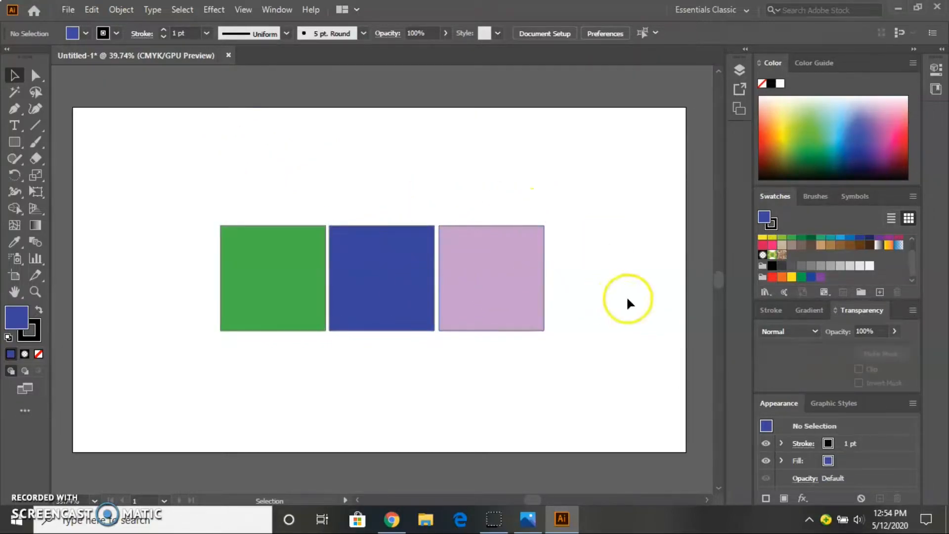
# - Create a color group named Color Group 1 from the artwork of the light purple square
pyautogui.click(518, 280)
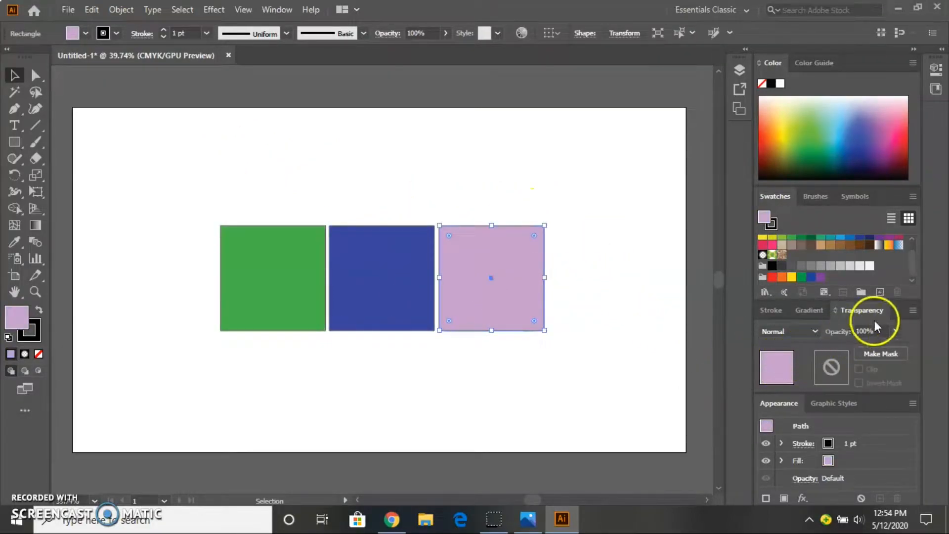
pyautogui.click(861, 293)
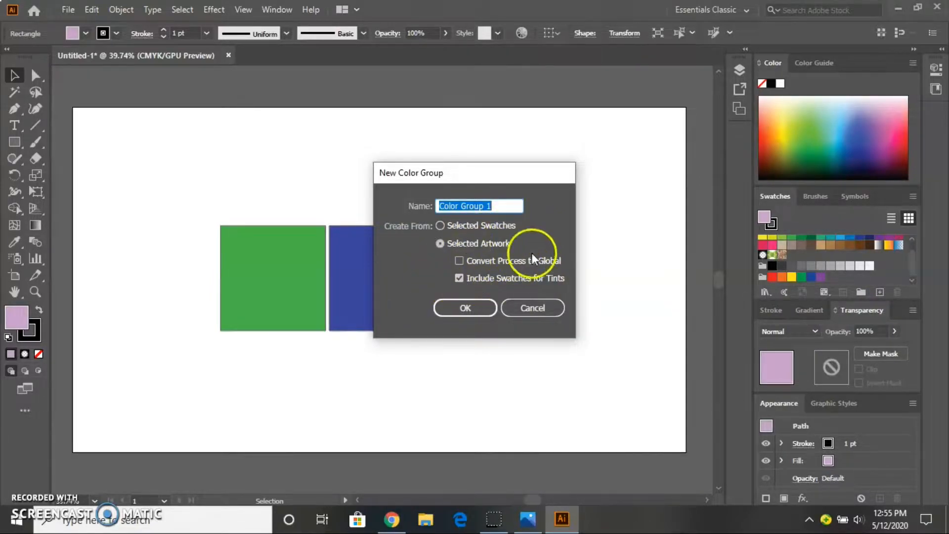
pyautogui.click(472, 307)
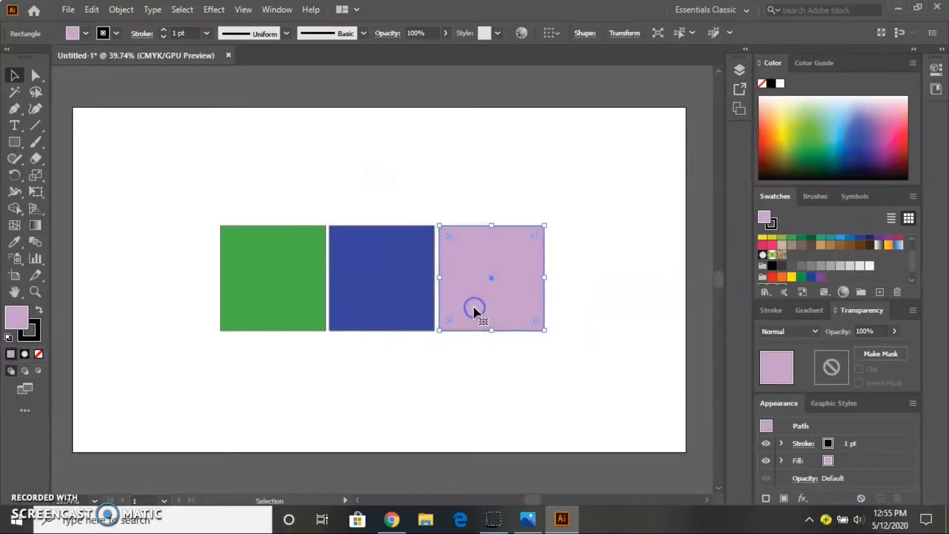
# - Try the new color group's black and light purple swatches on the third square's fill
pyautogui.scroll(-1, 846, 273)
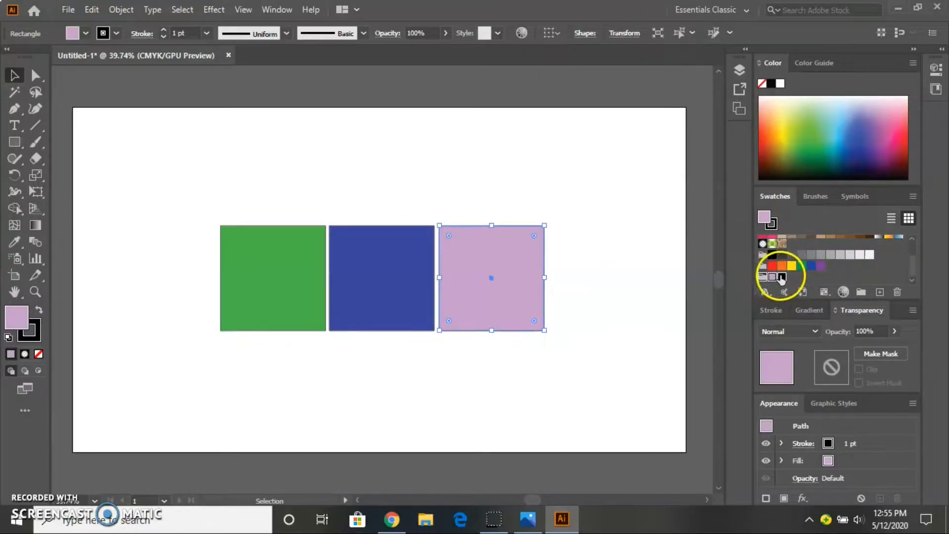
pyautogui.click(781, 277)
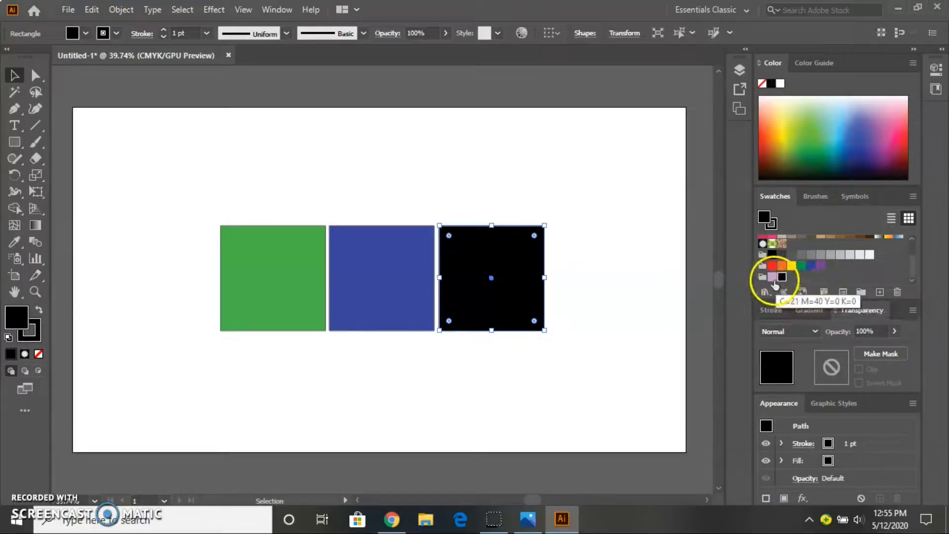
pyautogui.click(773, 277)
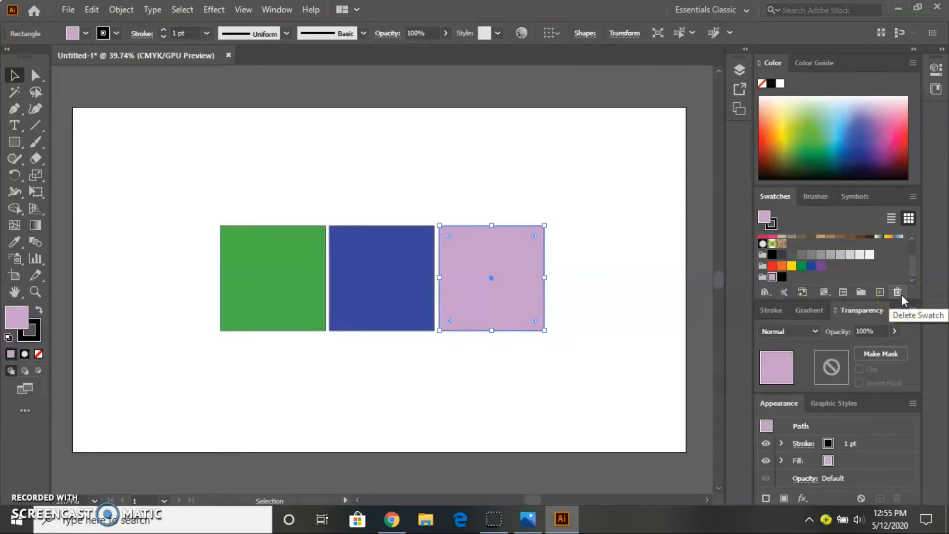
# - Delete the blue, green and light purple squares from the artboard
pyautogui.click(405, 280)
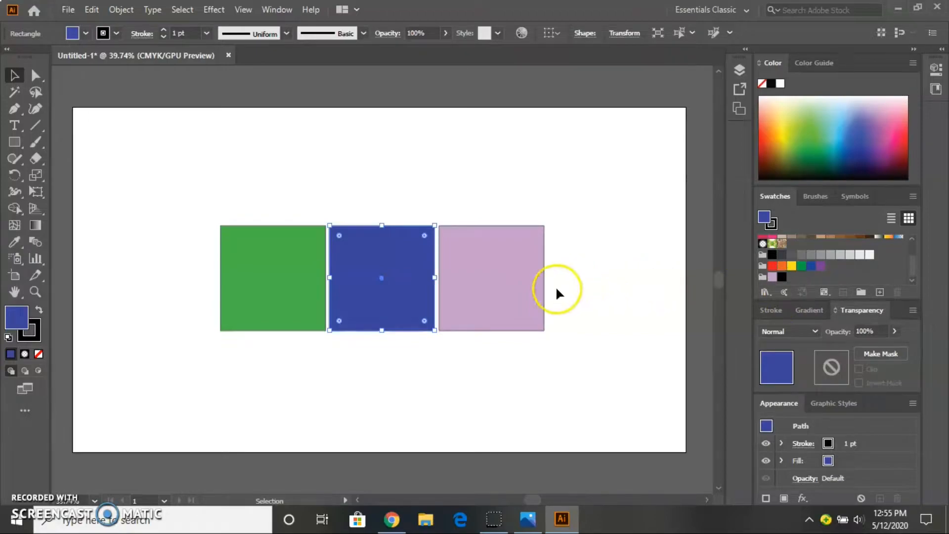
pyautogui.scroll(-2, 482, 306)
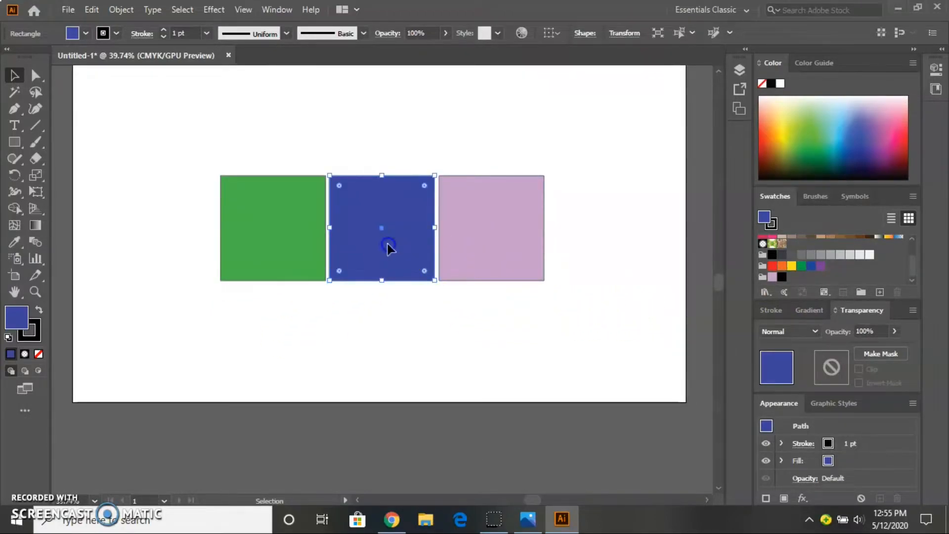
pyautogui.press('Delete')
pyautogui.click(298, 225)
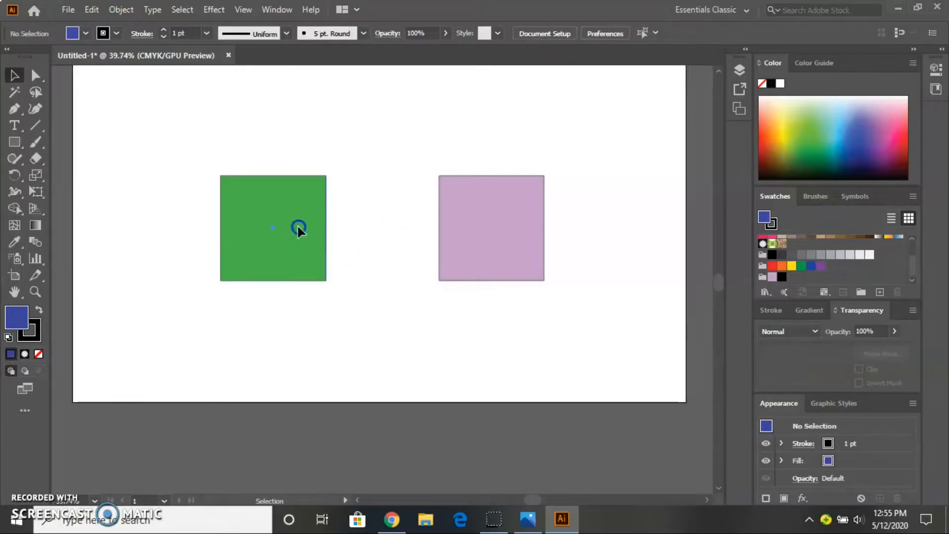
pyautogui.press('Delete')
pyautogui.click(464, 227)
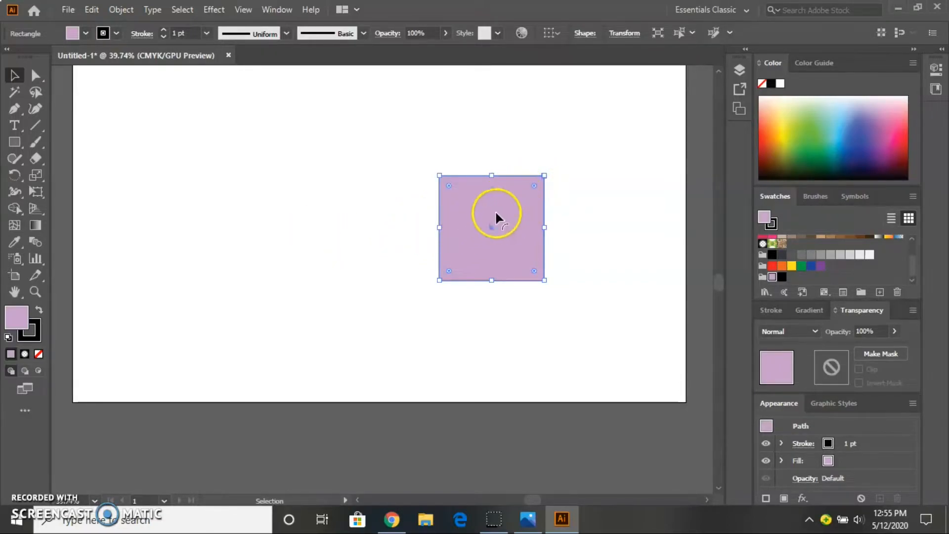
pyautogui.press('Delete')
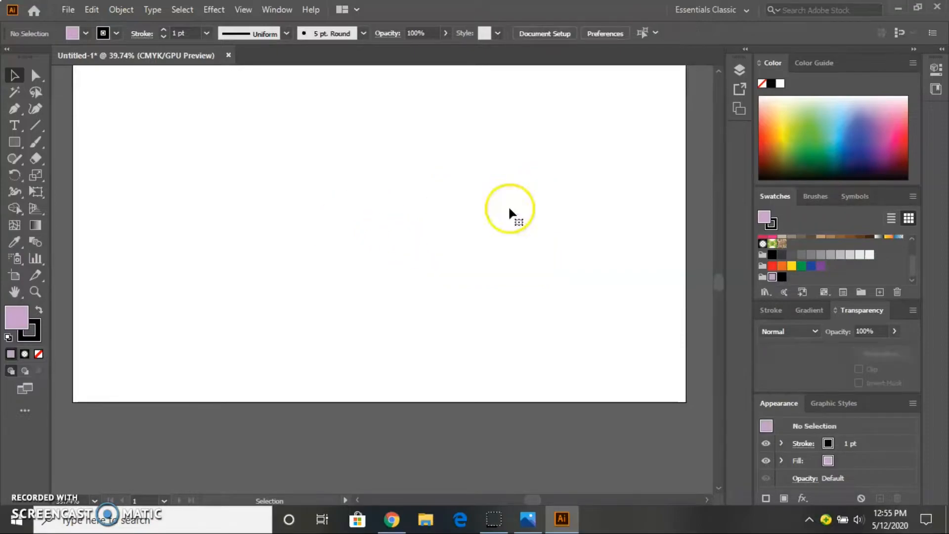
# - Draw a light purple hexagon in the upper-left area of the artboard with the Polygon tool, and activate the Selection tool
pyautogui.moveTo(20, 144); pyautogui.dragTo(79, 186)
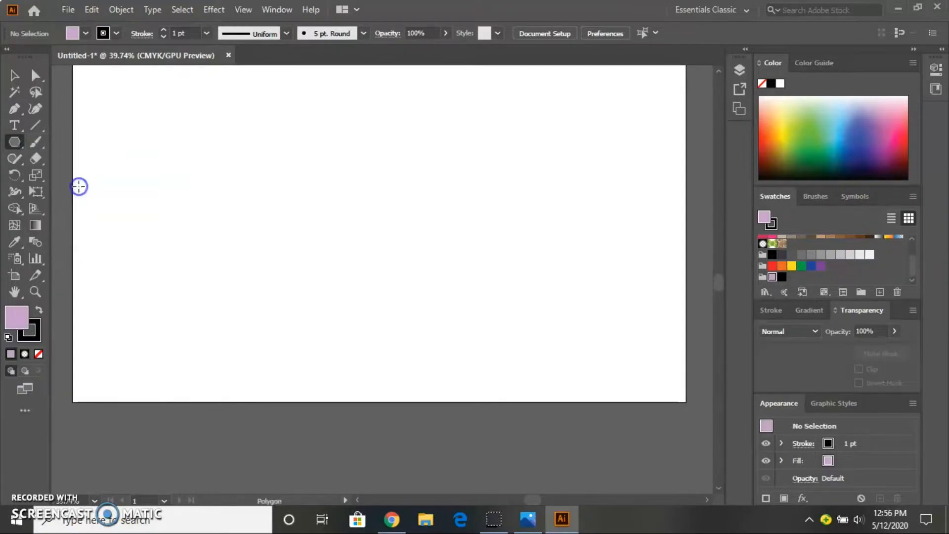
pyautogui.moveTo(263, 176); pyautogui.dragTo(328, 214)
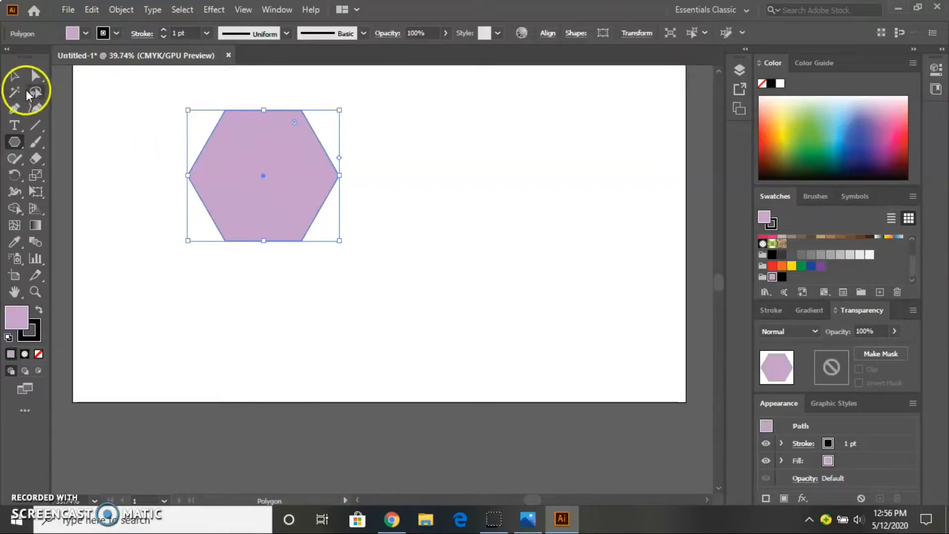
pyautogui.click(17, 78)
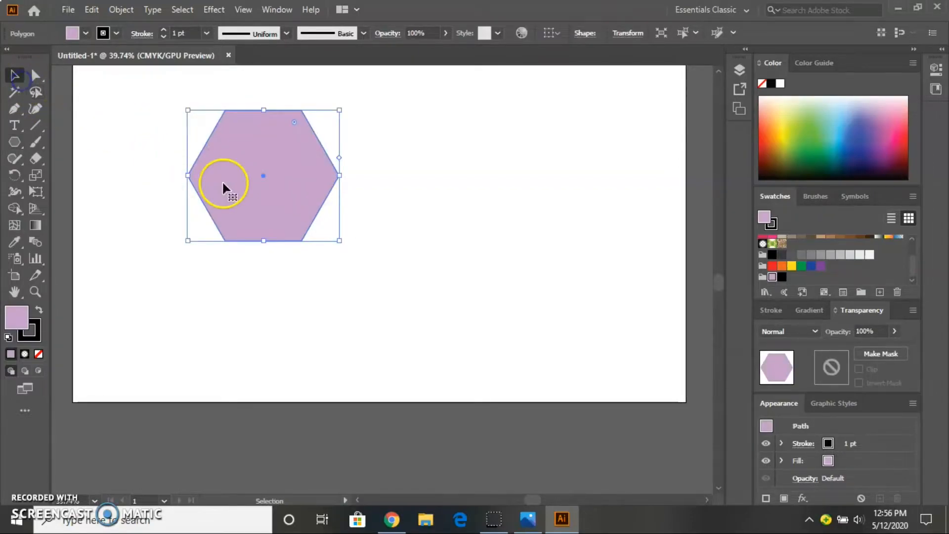
# - Duplicate the hexagon twice horizontally so the three hexagons touch corner to corner in a row
pyautogui.keyDown('shift'); pyautogui.click(262, 180); pyautogui.keyUp('shift')
pyautogui.click(288, 182)
pyautogui.moveTo(288, 182); pyautogui.dragTo(443, 192)
pyautogui.hotkey('ctrl', 'shift', 'a')
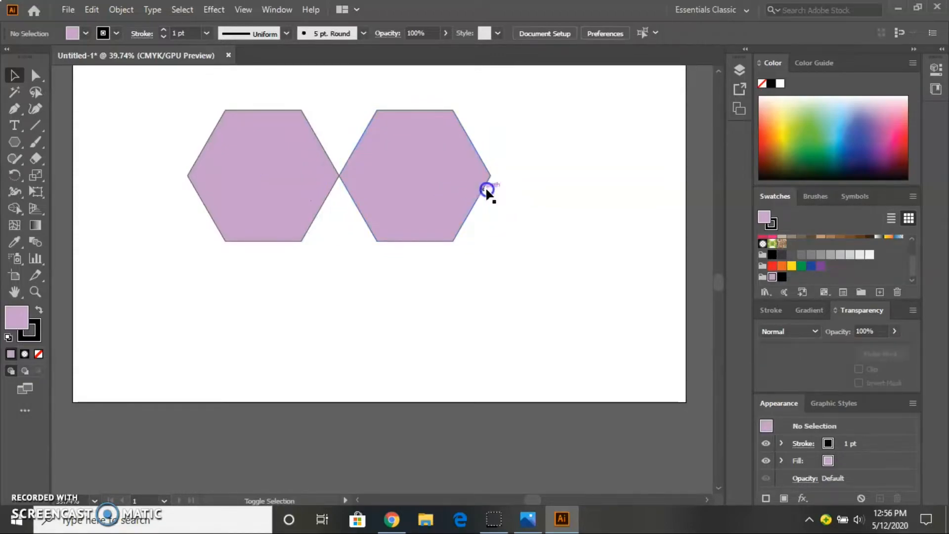
pyautogui.click(417, 184)
pyautogui.moveTo(417, 184); pyautogui.dragTo(570, 196)
# - Fill the middle hexagon with green from the spectrum and the first hexagon with the bright group's red swatch
pyautogui.click(392, 193)
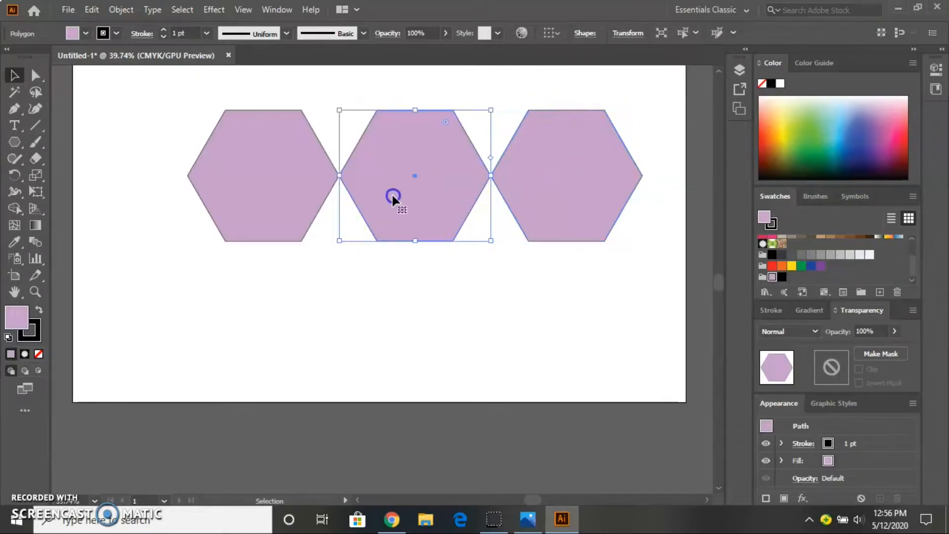
pyautogui.click(809, 150)
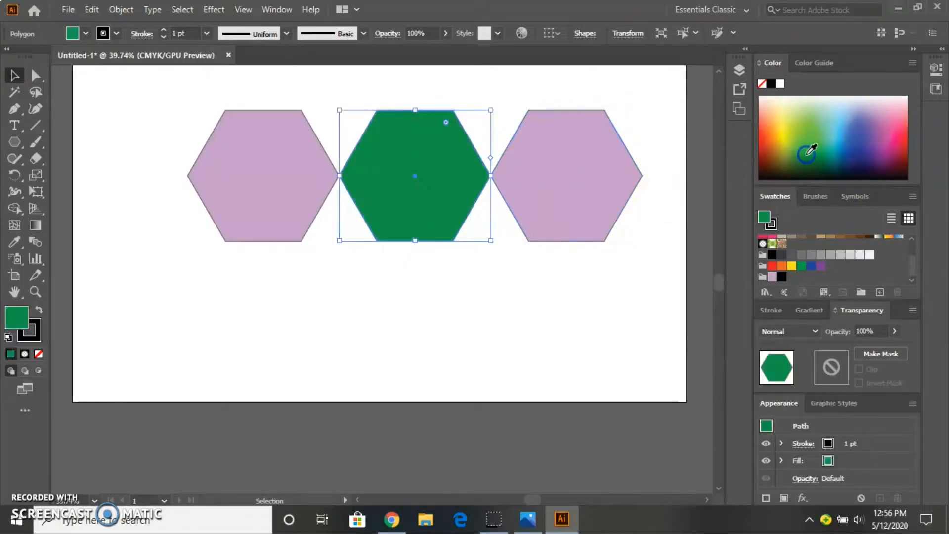
pyautogui.click(254, 165)
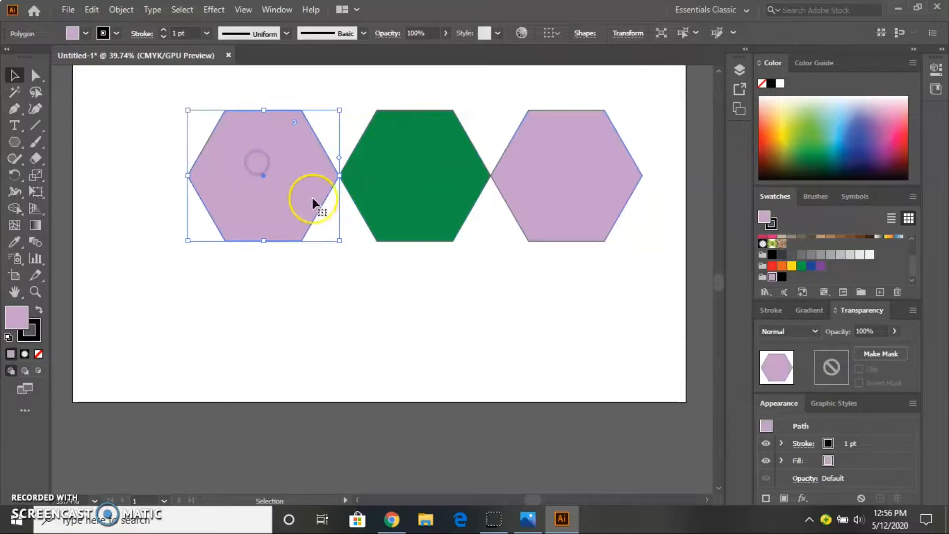
pyautogui.click(775, 160)
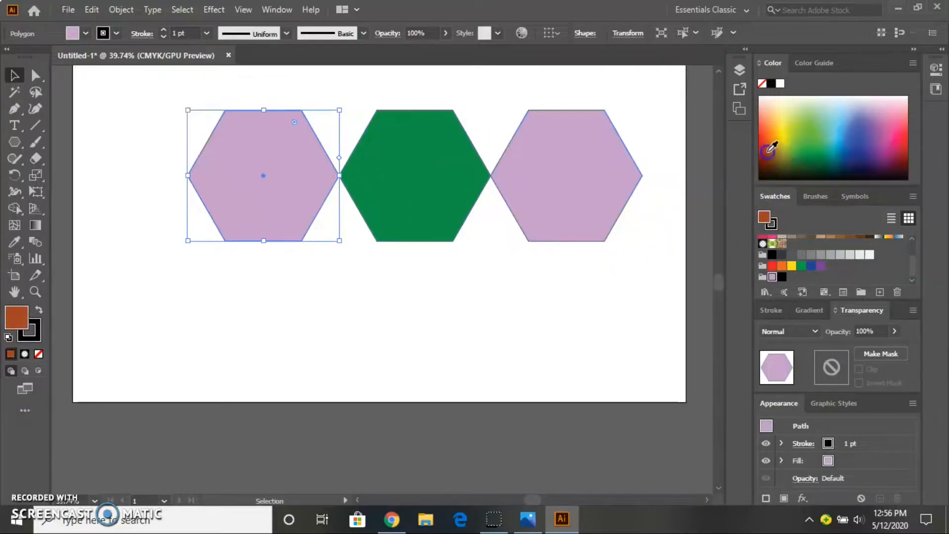
pyautogui.click(772, 265)
# - Fill the middle hexagon with the black swatch and the third hexagon with the yellow swatch
pyautogui.click(450, 192)
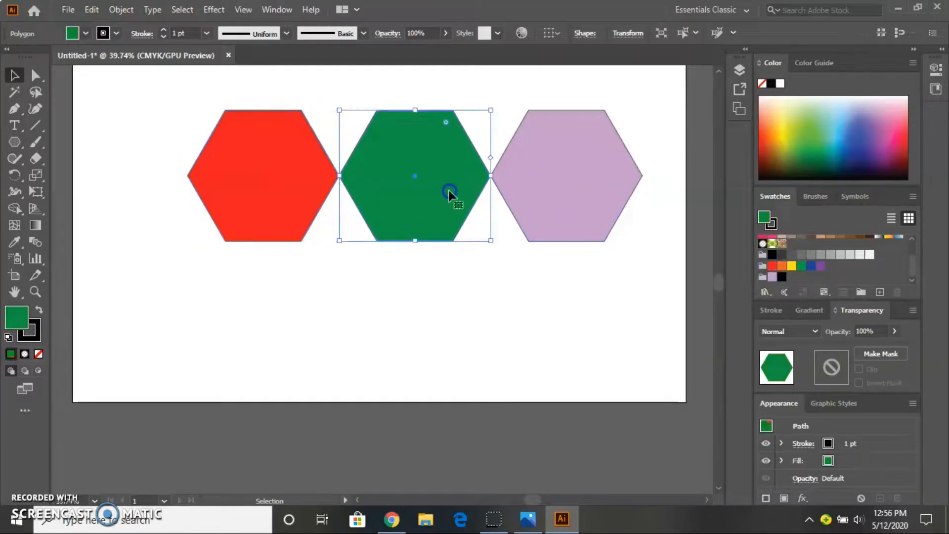
pyautogui.click(771, 254)
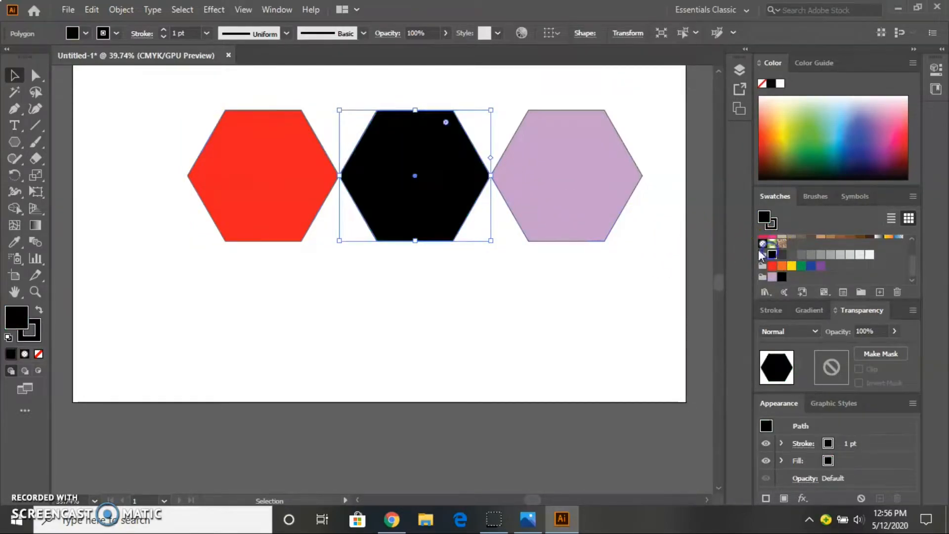
pyautogui.click(613, 181)
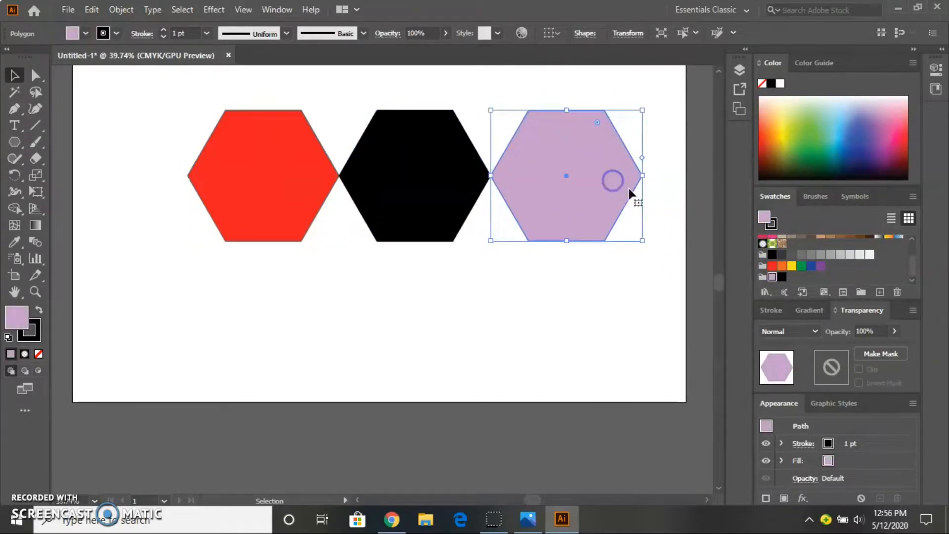
pyautogui.click(791, 266)
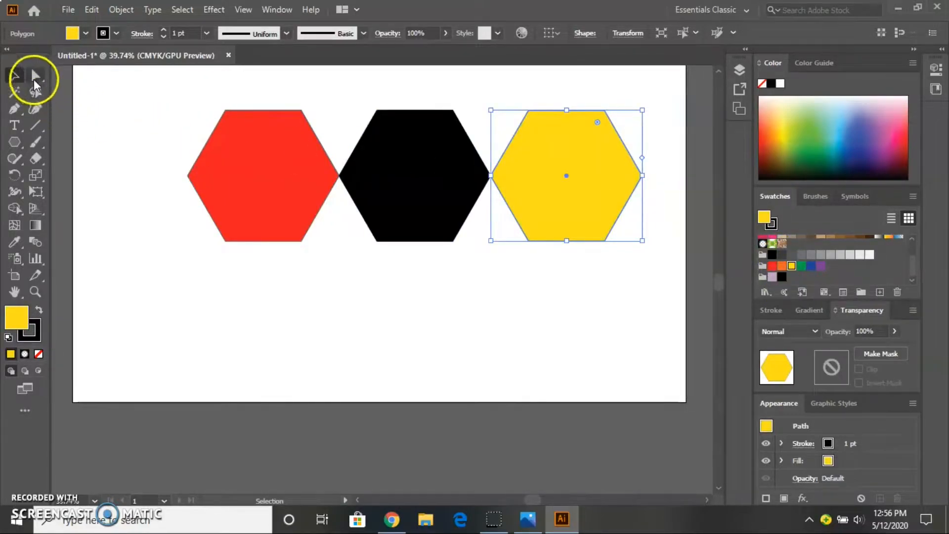
# - Align the three hexagons to their shared horizontal center so they stack, and scale the stack down
pyautogui.click(268, 167)
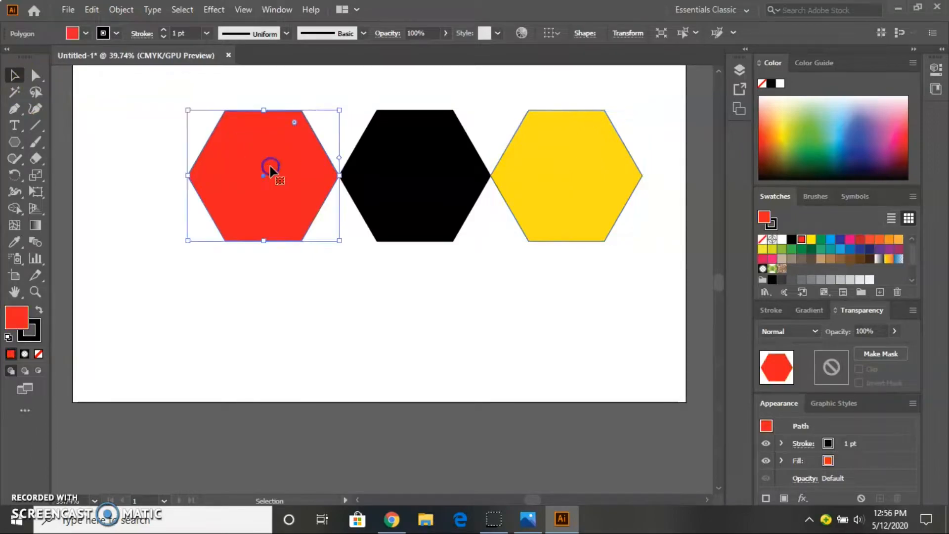
pyautogui.moveTo(274, 274); pyautogui.dragTo(605, 206)
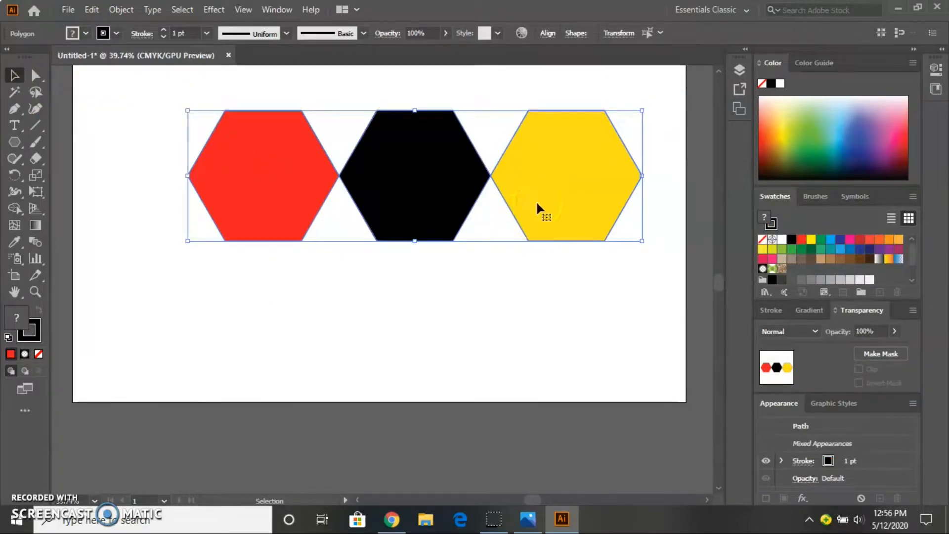
pyautogui.click(554, 35)
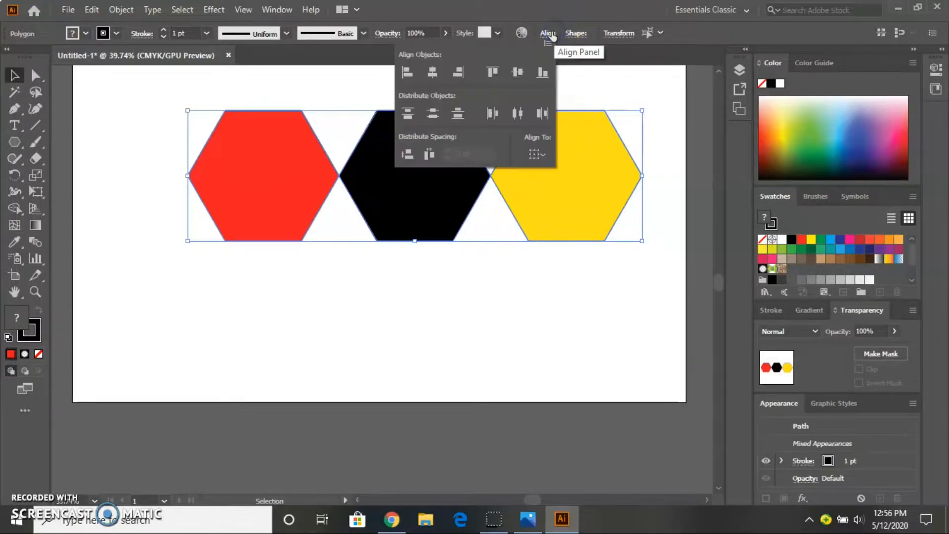
pyautogui.click(426, 72)
pyautogui.click(449, 185)
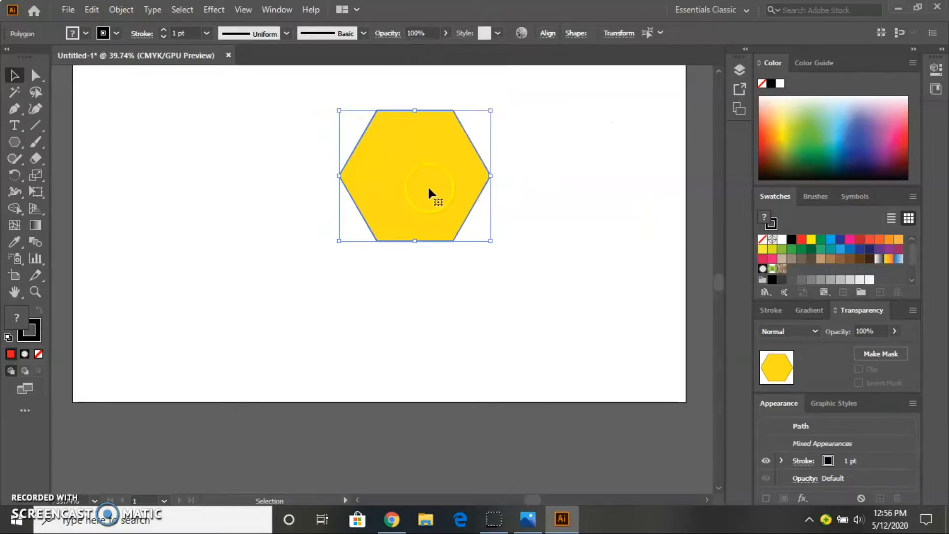
pyautogui.moveTo(490, 112); pyautogui.dragTo(460, 127)
pyautogui.hotkey('ctrl', 'z')
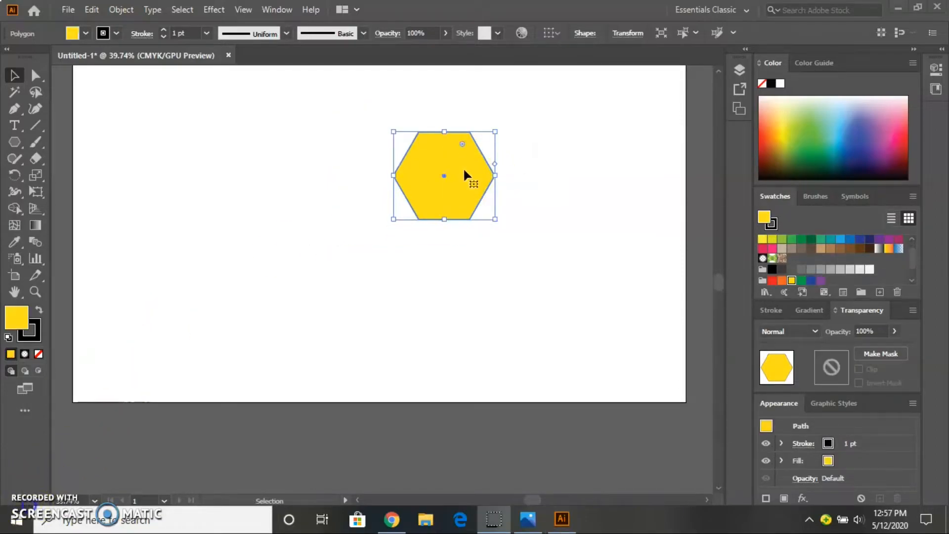
# - Shrink the top yellow hexagon about its center to leave a thick black border around it
pyautogui.click(477, 180)
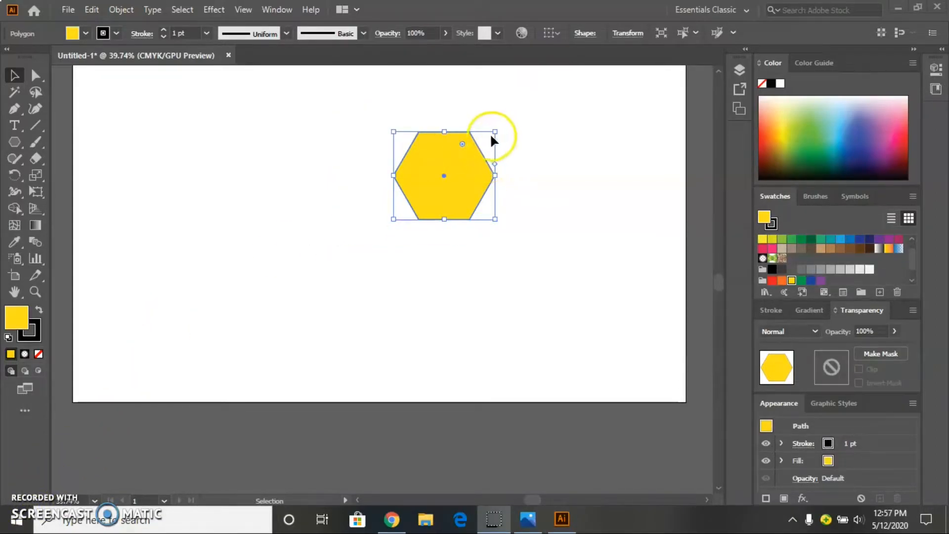
pyautogui.moveTo(494, 132); pyautogui.dragTo(480, 139)
pyautogui.click(472, 158)
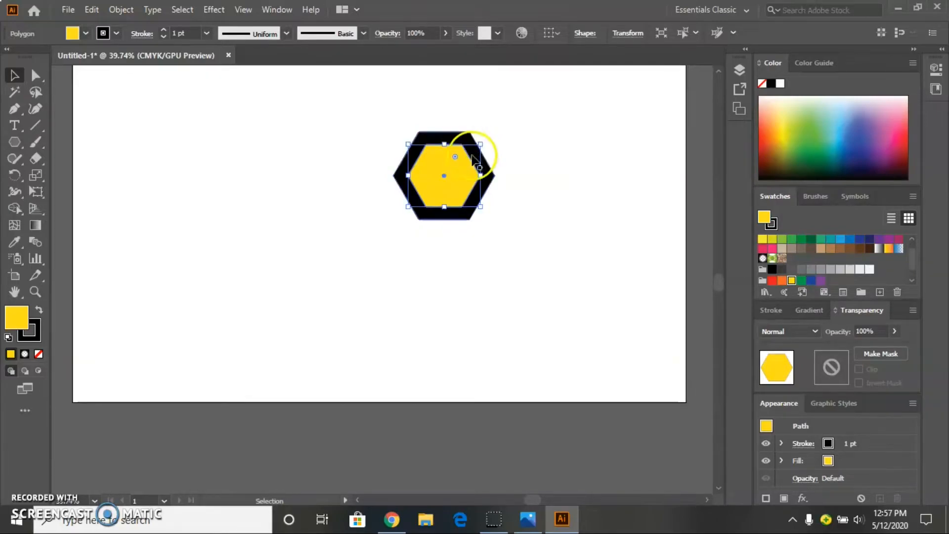
pyautogui.click(467, 142)
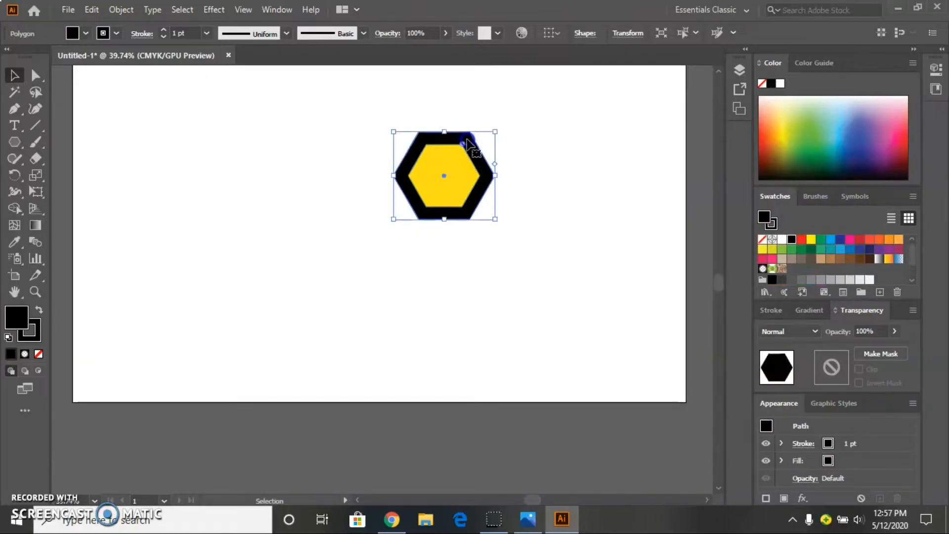
pyautogui.click(462, 181)
pyautogui.moveTo(480, 144); pyautogui.dragTo(472, 149)
# - Shrink the black hexagon and the red hexagon about their centers to form concentric rings around the yellow one
pyautogui.click(468, 137)
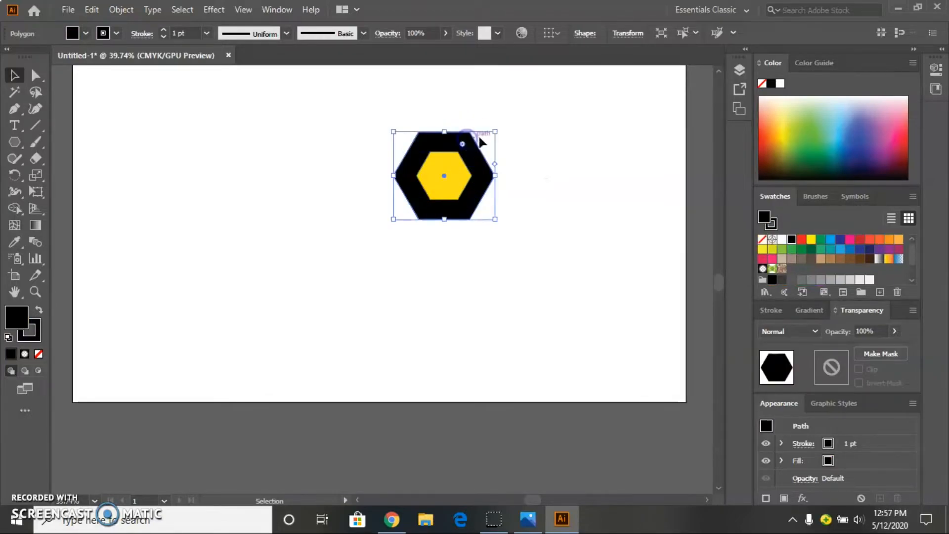
pyautogui.moveTo(493, 132); pyautogui.dragTo(483, 141)
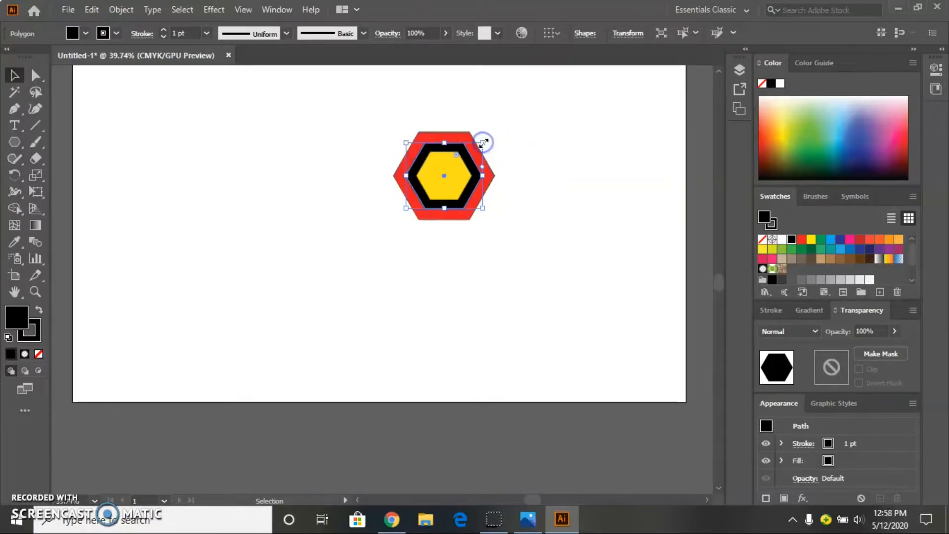
pyautogui.click(511, 149)
pyautogui.click(467, 137)
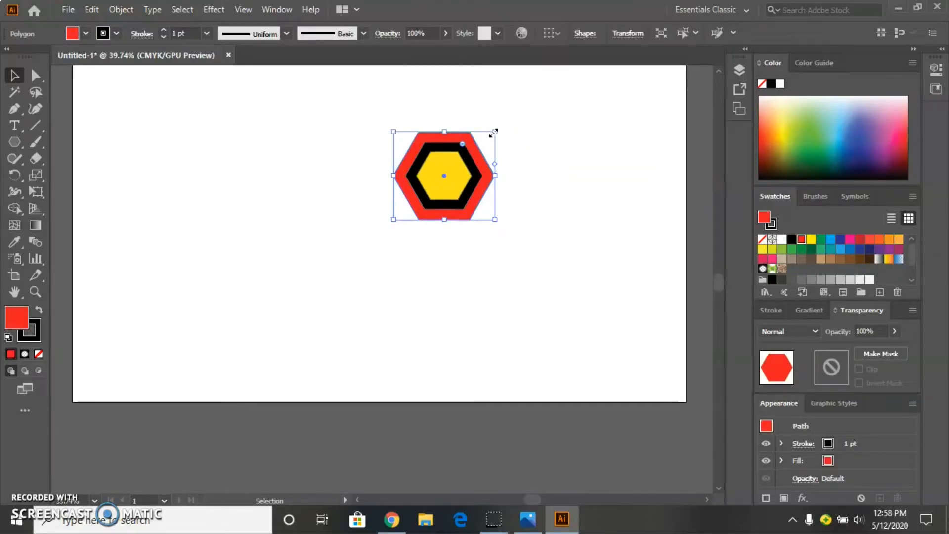
pyautogui.moveTo(494, 131); pyautogui.dragTo(491, 135)
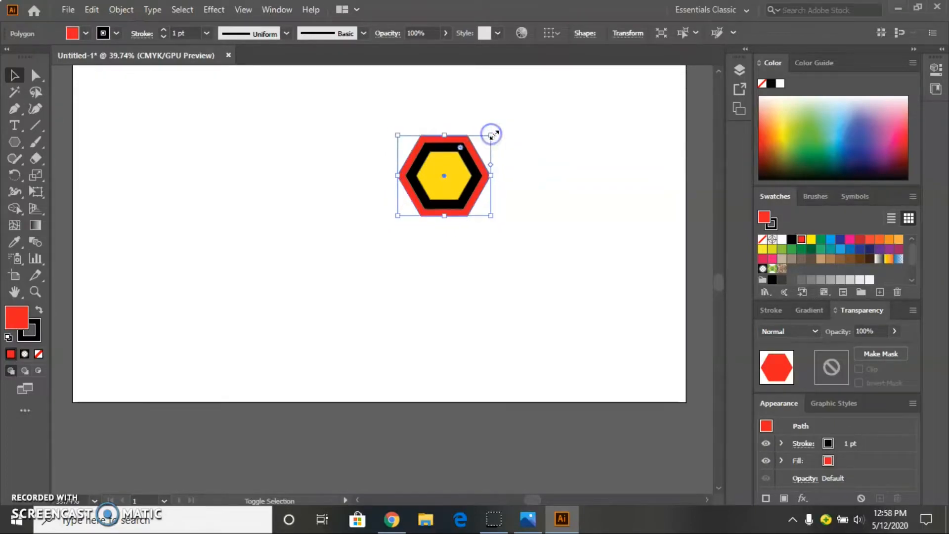
pyautogui.click(533, 158)
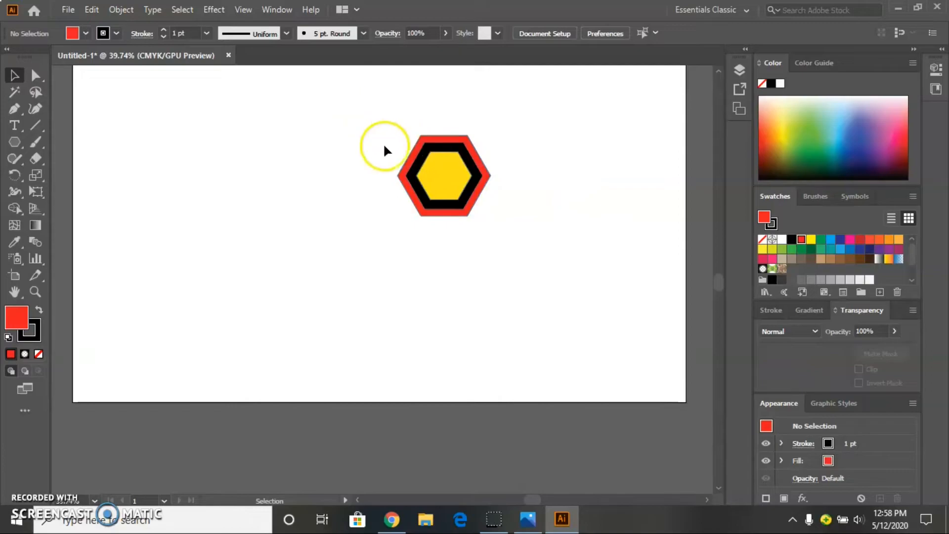
# - Save the nested hexagons as a pattern swatch, and fill a new square drawn to their lower left with it
pyautogui.moveTo(382, 109); pyautogui.dragTo(795, 273)
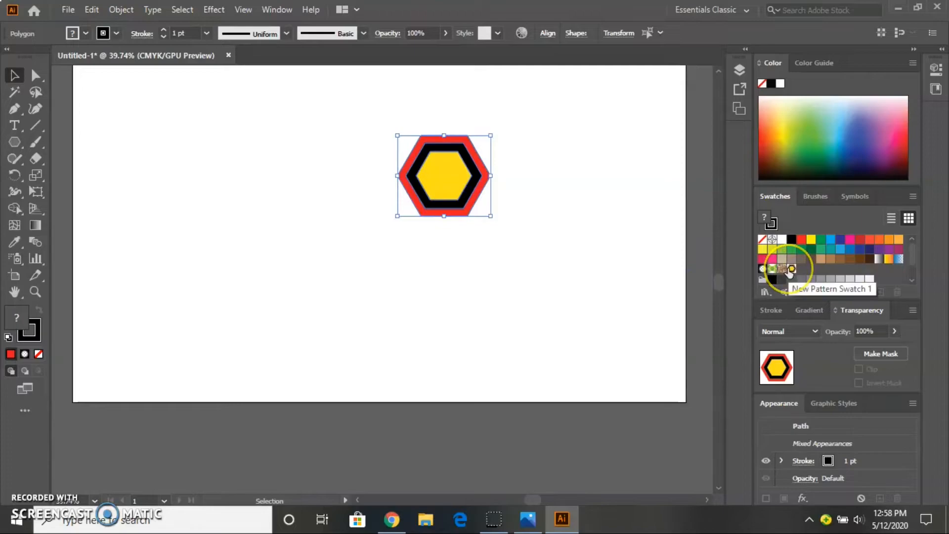
pyautogui.hotkey('ctrl', '=')
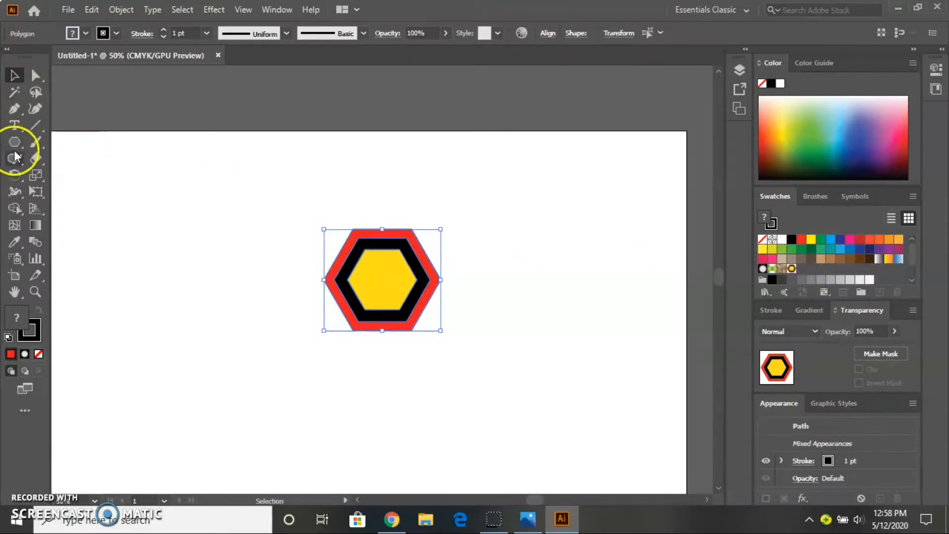
pyautogui.moveTo(14, 142); pyautogui.dragTo(67, 147)
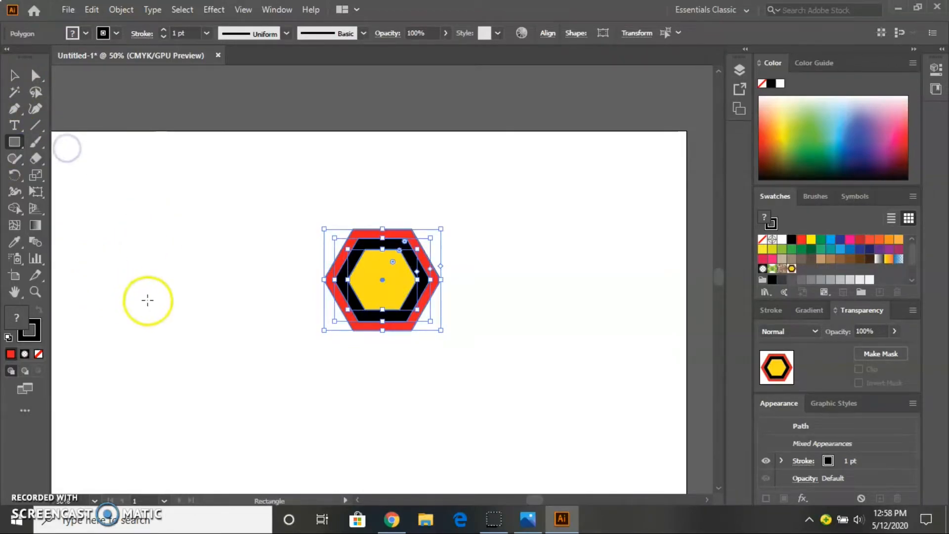
pyautogui.moveTo(139, 276); pyautogui.dragTo(275, 410)
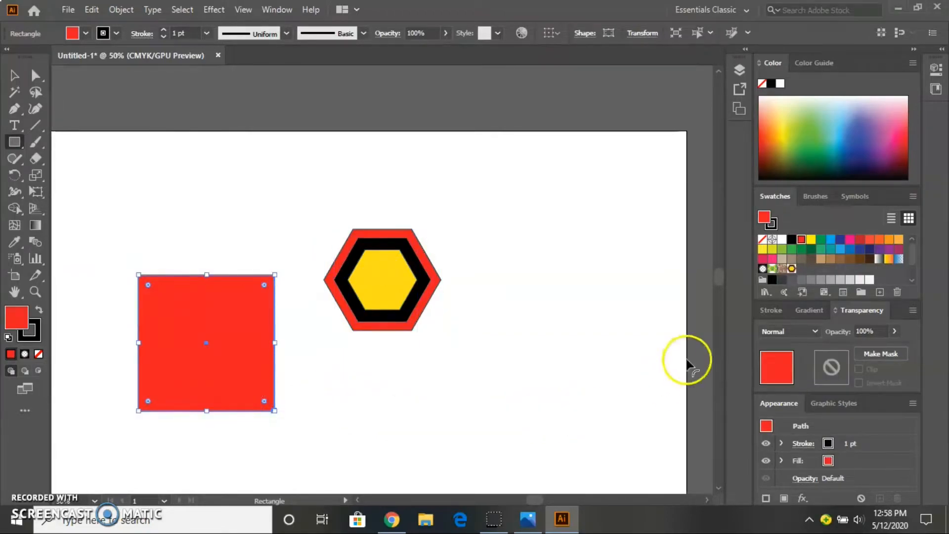
pyautogui.click(791, 268)
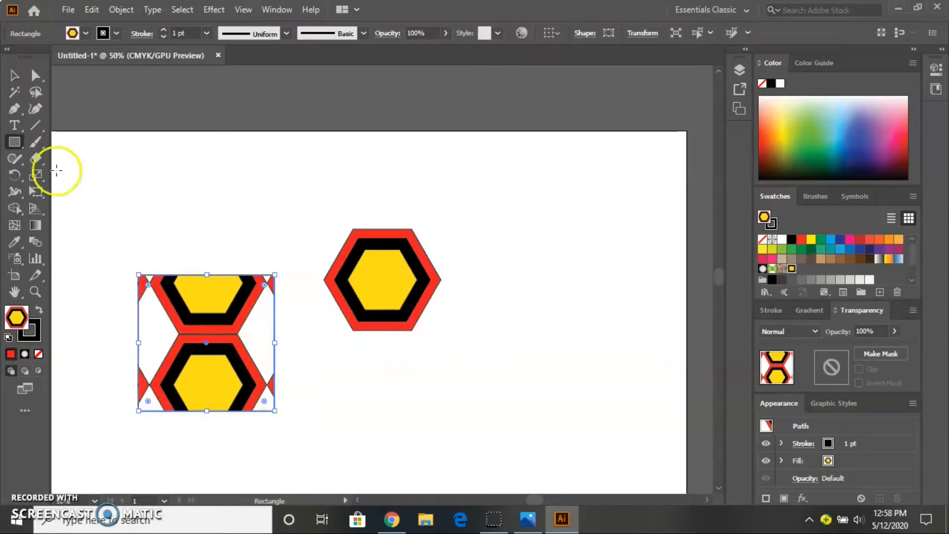
# - Enlarge the pattern-filled square and move it left, clear of the nested hexagons
pyautogui.click(14, 74)
pyautogui.moveTo(274, 410); pyautogui.dragTo(355, 466)
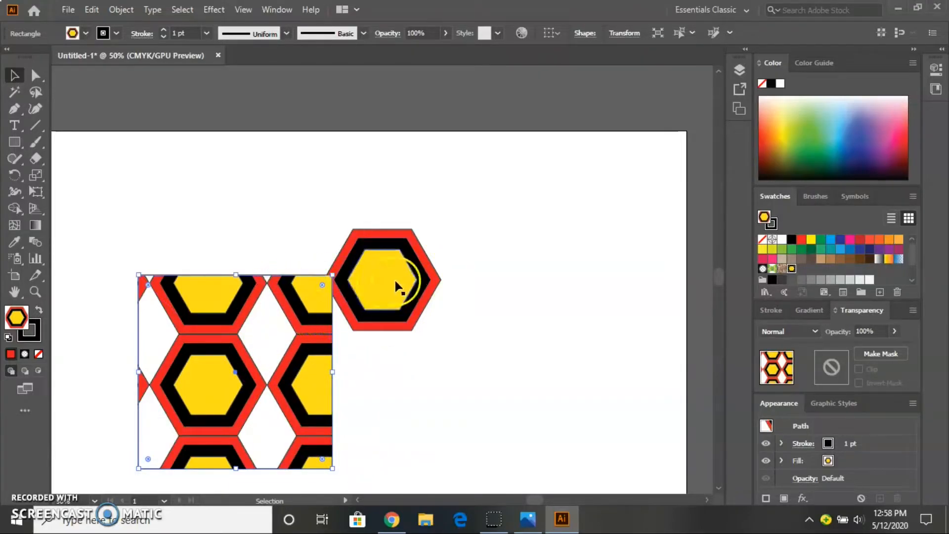
pyautogui.moveTo(305, 315); pyautogui.dragTo(246, 323)
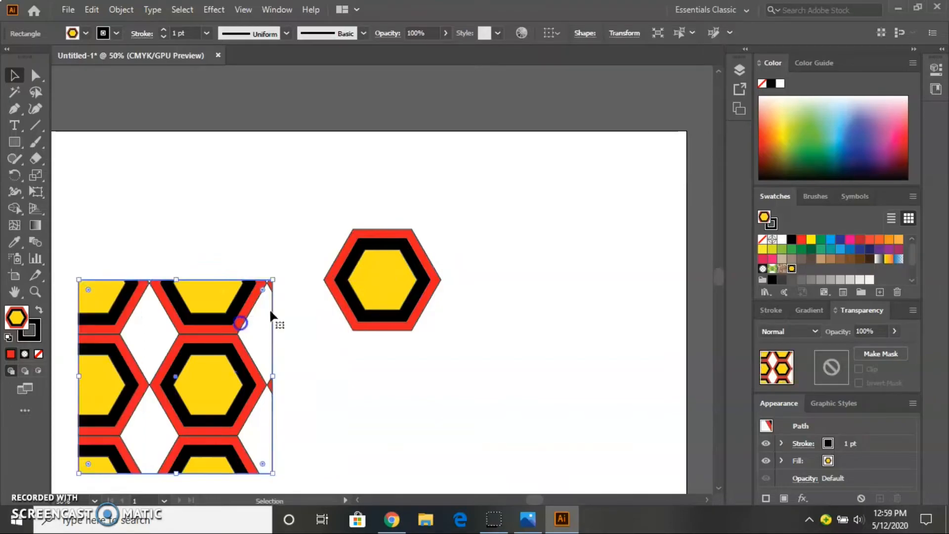
# - Fill the nested hexagons with the hexagon pattern swatch, and undo that fill
pyautogui.moveTo(311, 194); pyautogui.dragTo(439, 346)
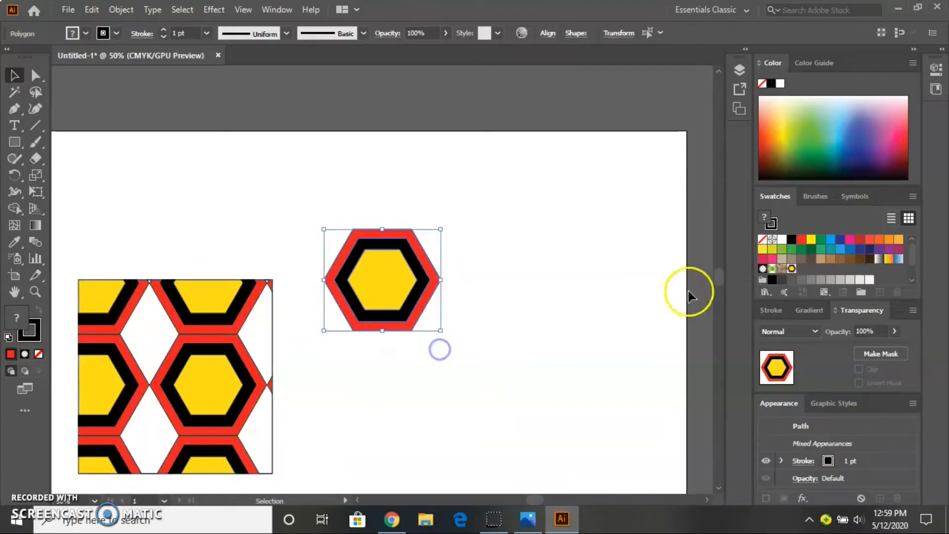
pyautogui.click(791, 269)
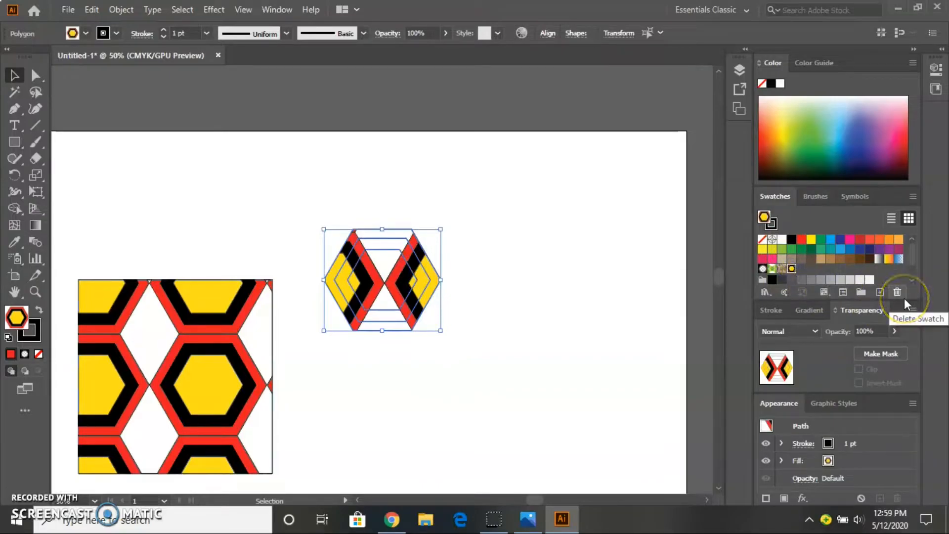
pyautogui.click(606, 256)
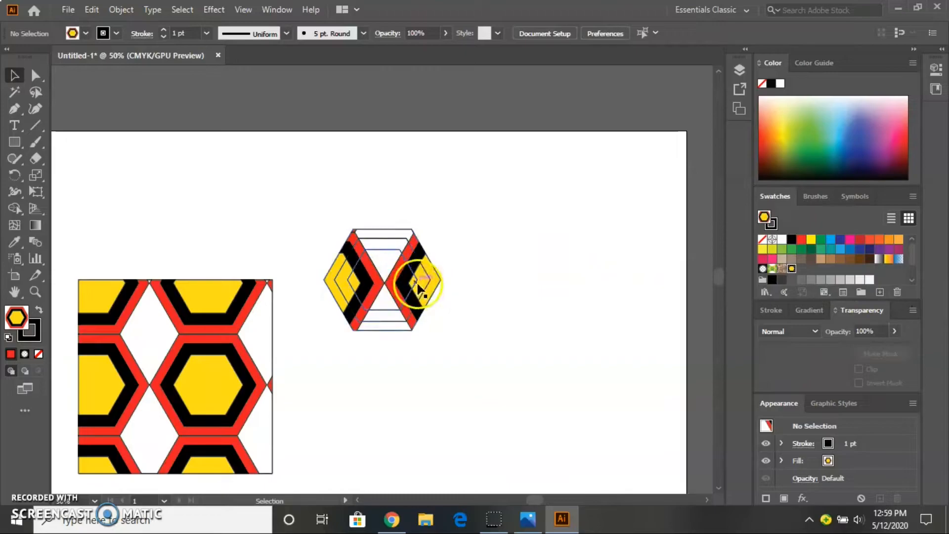
pyautogui.hotkey('ctrl', 'z')
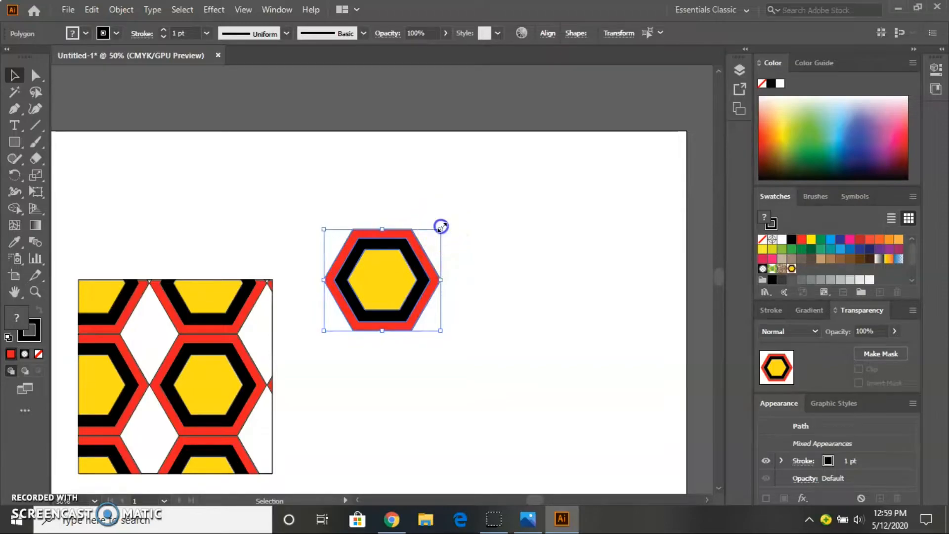
# - Replace the hexagon pattern swatch with a new one made from the nested hexagons scaled down to a tiny size
pyautogui.moveTo(441, 227); pyautogui.dragTo(808, 270)
pyautogui.click(794, 273)
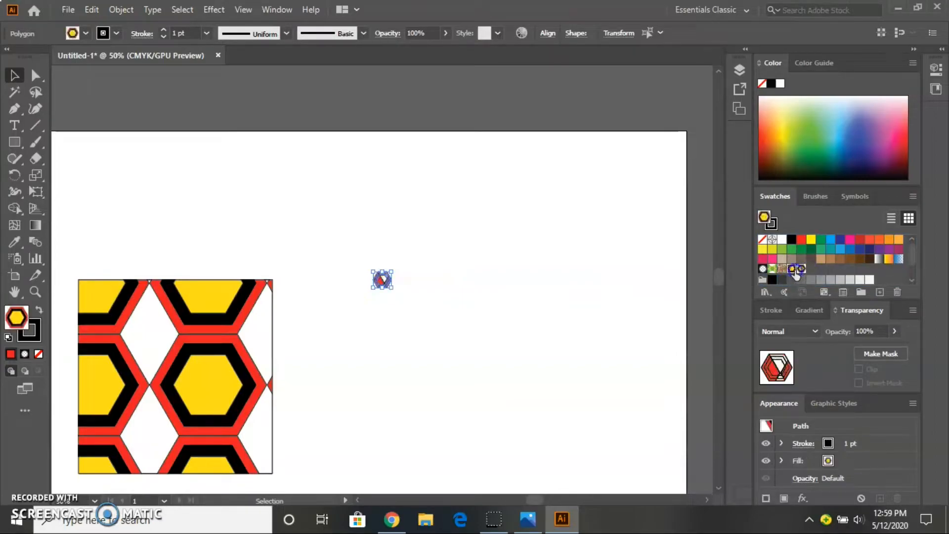
pyautogui.click(894, 297)
pyautogui.click(472, 277)
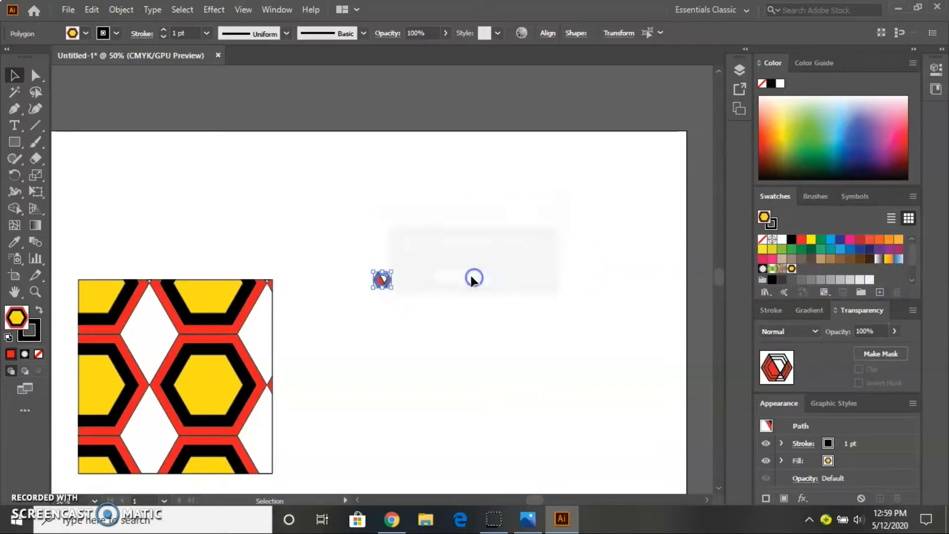
# - Fill the square with the new small hexagon pattern swatch, and move it to the right of the tiny hexagons
pyautogui.click(224, 327)
pyautogui.click(790, 269)
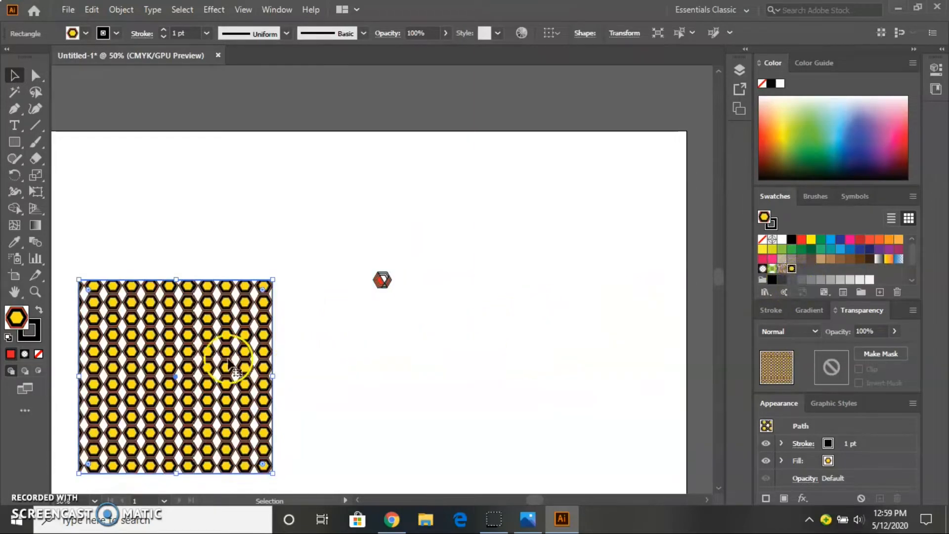
pyautogui.moveTo(173, 352); pyautogui.dragTo(506, 321)
# - Move all the tiny nested hexagons together toward the left side of the artboard
pyautogui.moveTo(386, 280); pyautogui.dragTo(326, 279)
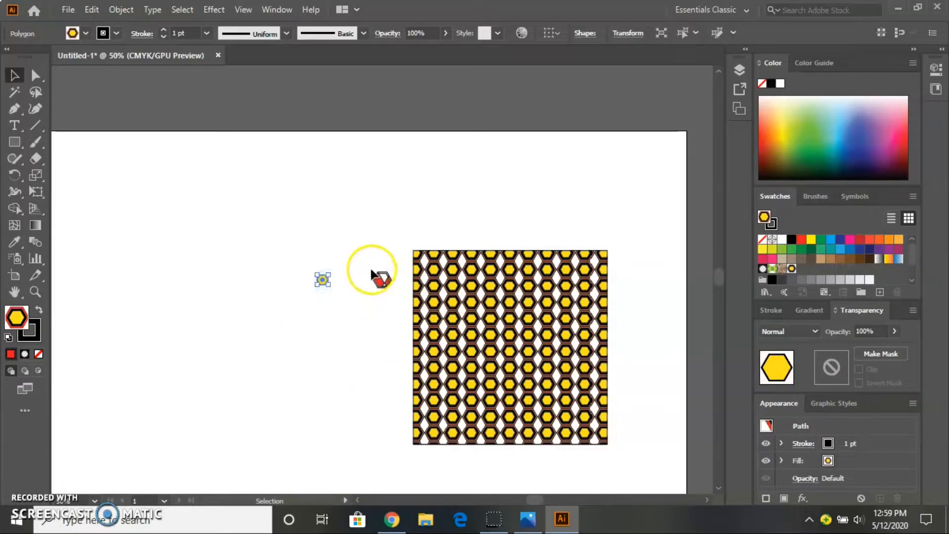
pyautogui.hotkey('ctrl', 'z')
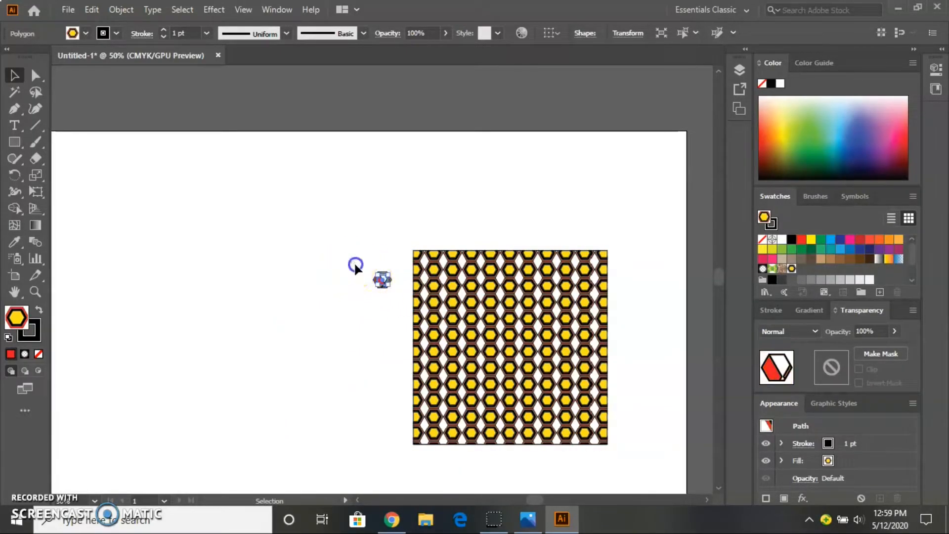
pyautogui.moveTo(393, 301); pyautogui.dragTo(157, 280)
pyautogui.hotkey('ctrl', 'z')
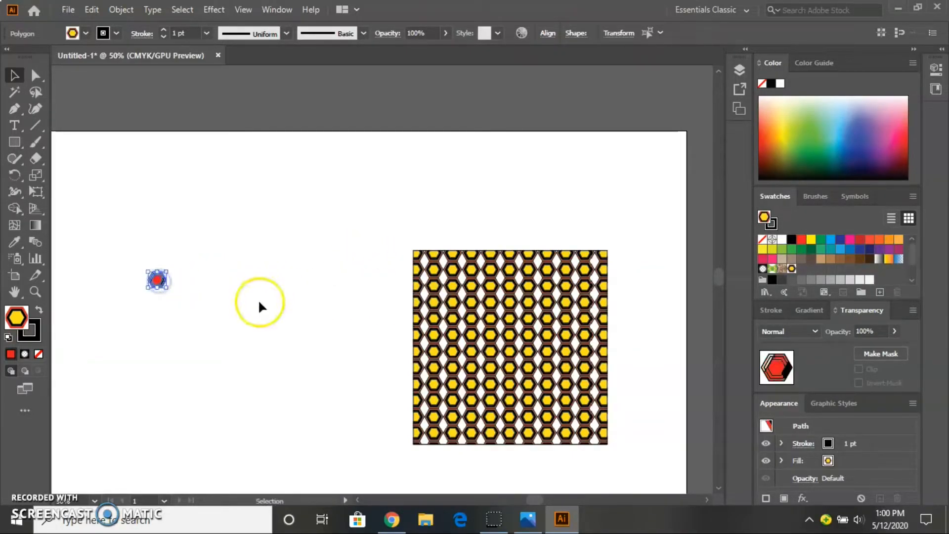
# - Open the square's hexagon pattern swatch for editing, and set its tile type to Brick by Row
pyautogui.click(509, 324)
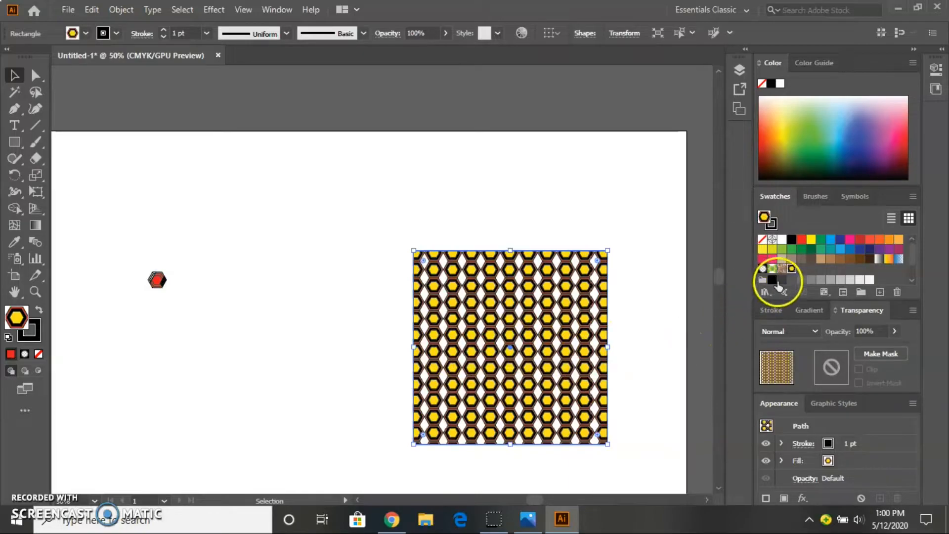
pyautogui.doubleClick(792, 269)
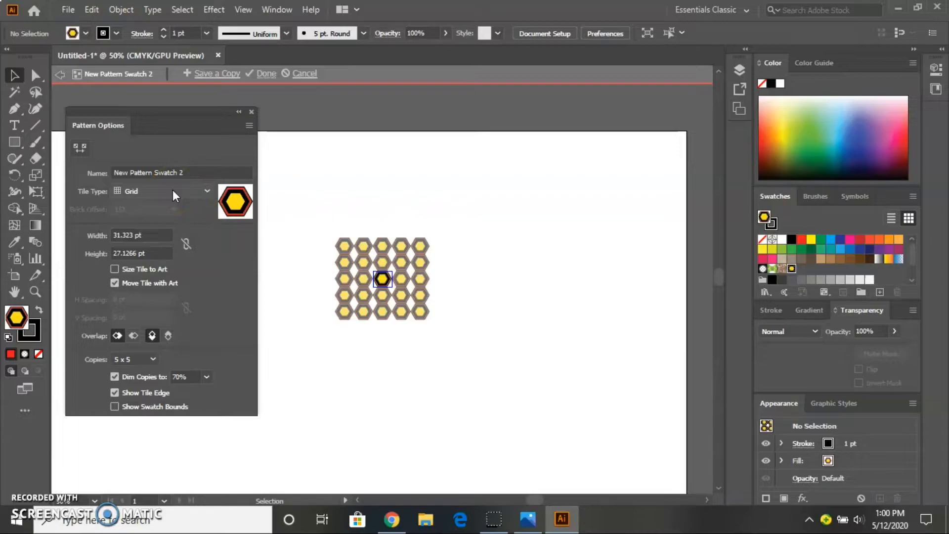
pyautogui.click(275, 238)
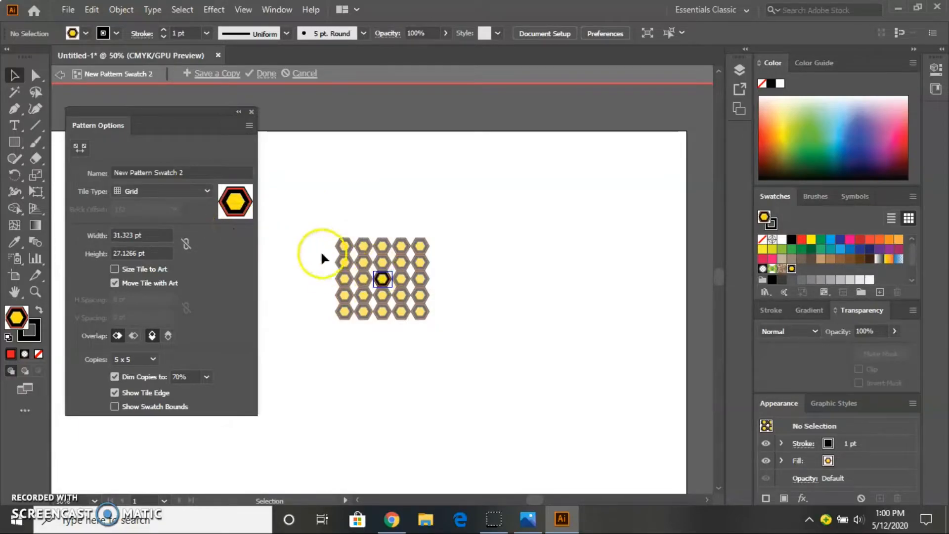
pyautogui.click(206, 190)
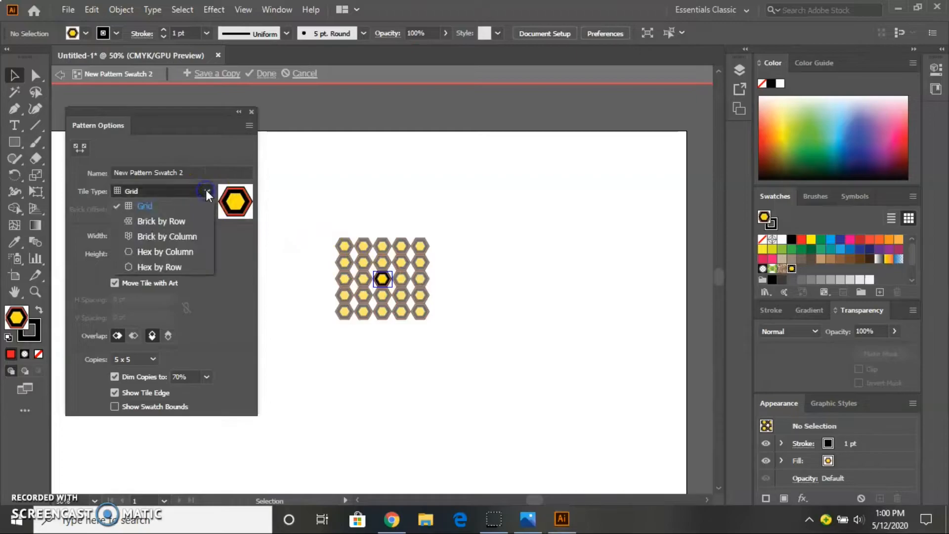
pyautogui.click(171, 218)
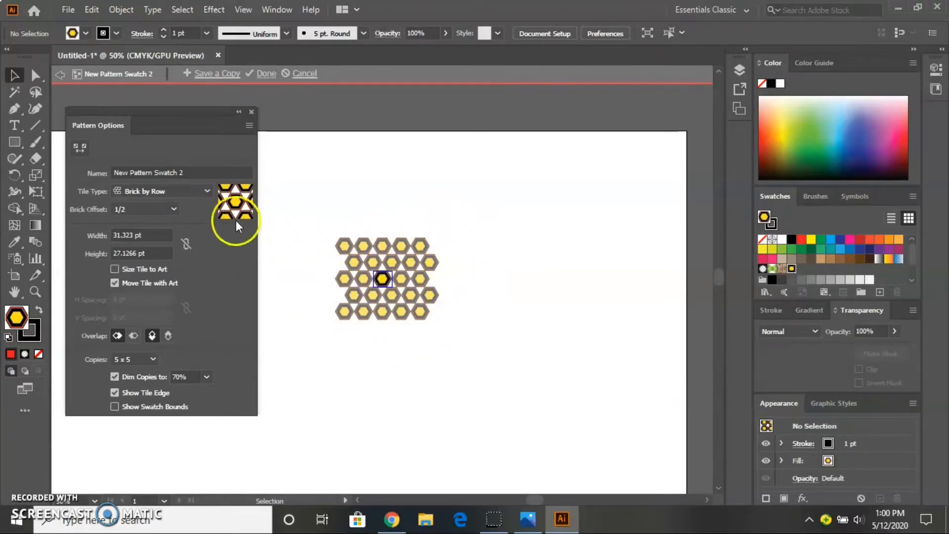
# - Try the Brick by Column and Hex by Column tile types on the pattern, and settle on Hex by Row
pyautogui.click(188, 191)
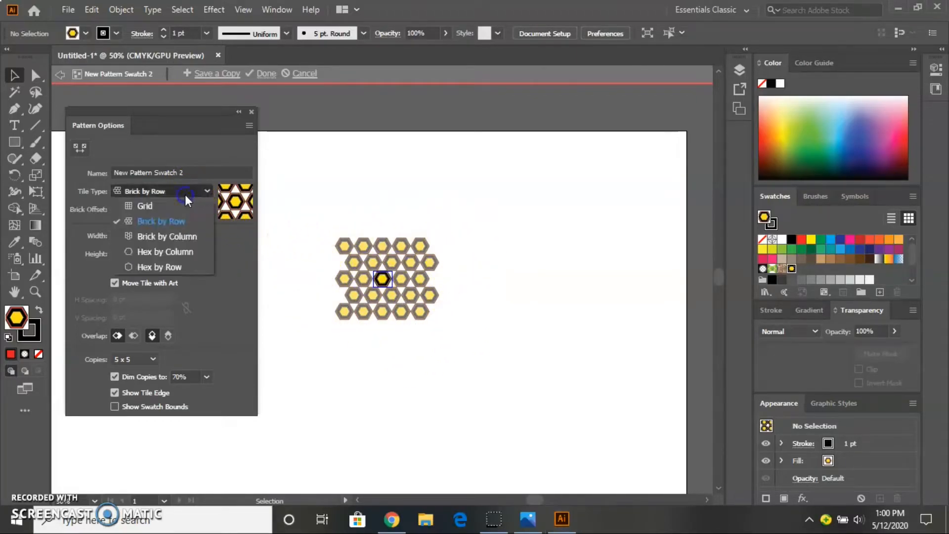
pyautogui.click(168, 235)
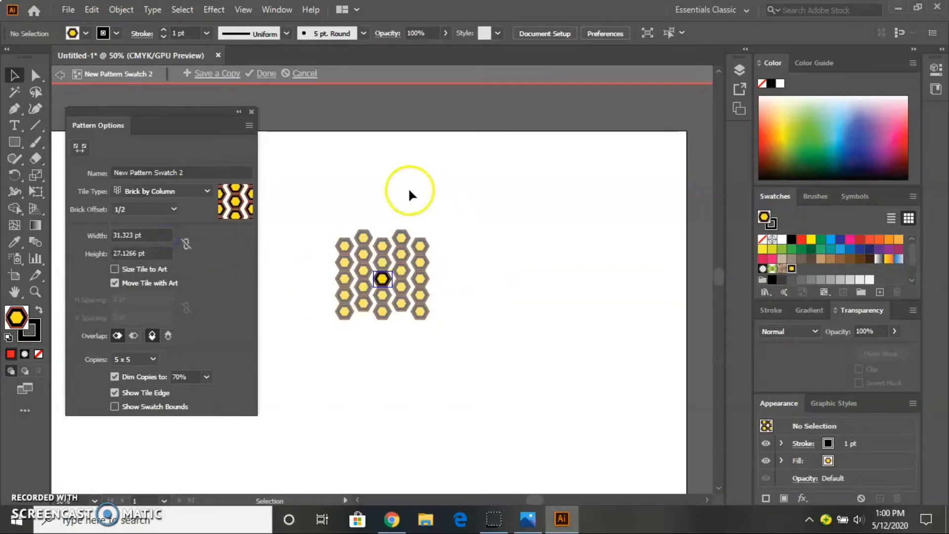
pyautogui.click(173, 188)
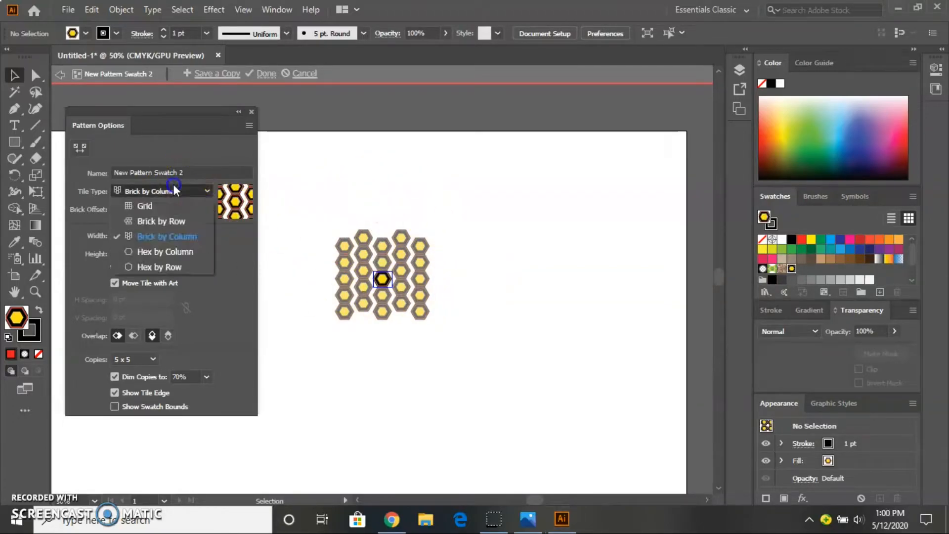
pyautogui.click(167, 250)
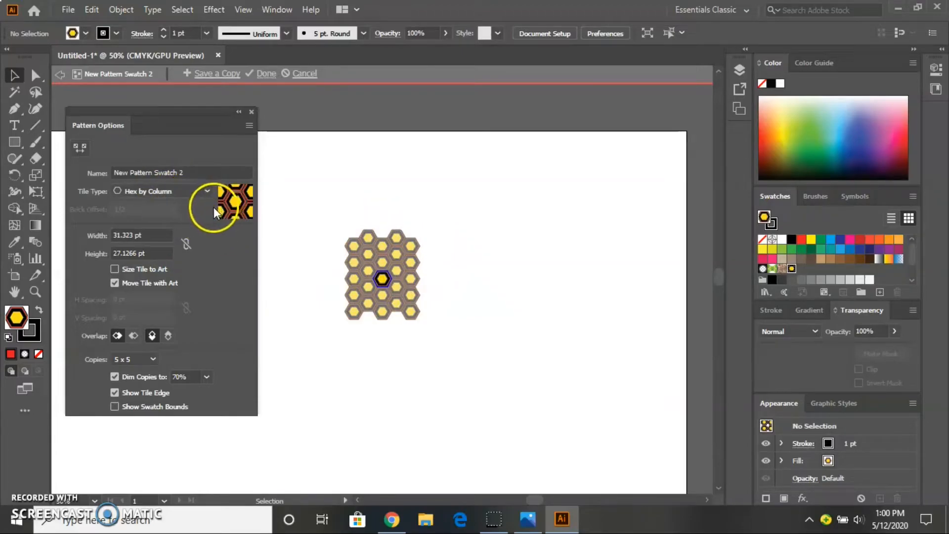
pyautogui.click(182, 194)
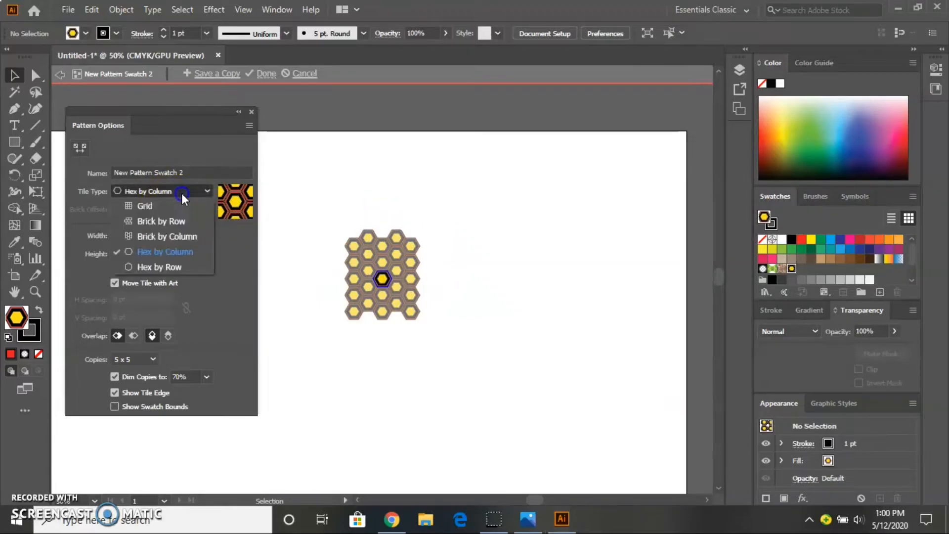
pyautogui.click(166, 266)
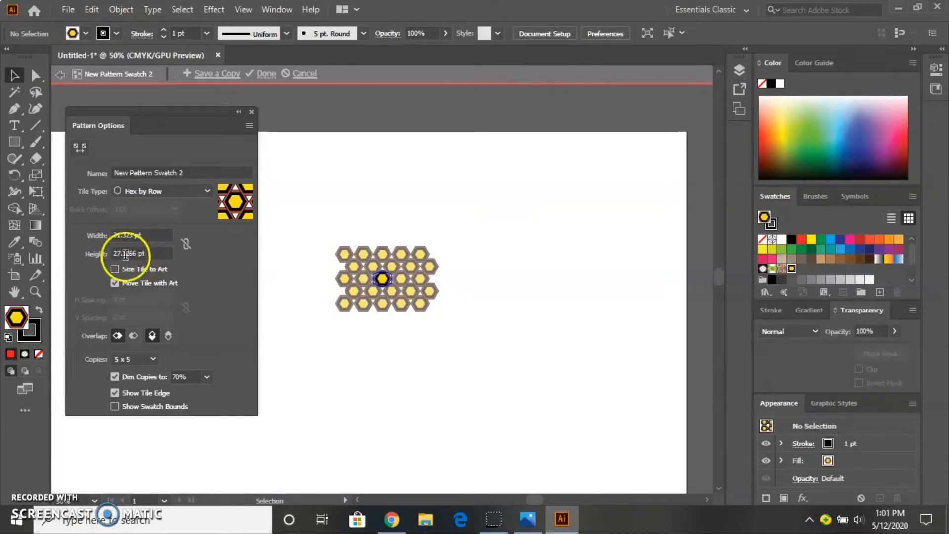
# - Try the Size Tile to Art option, switch it off again, and try the pattern's overlap options
pyautogui.click(115, 269)
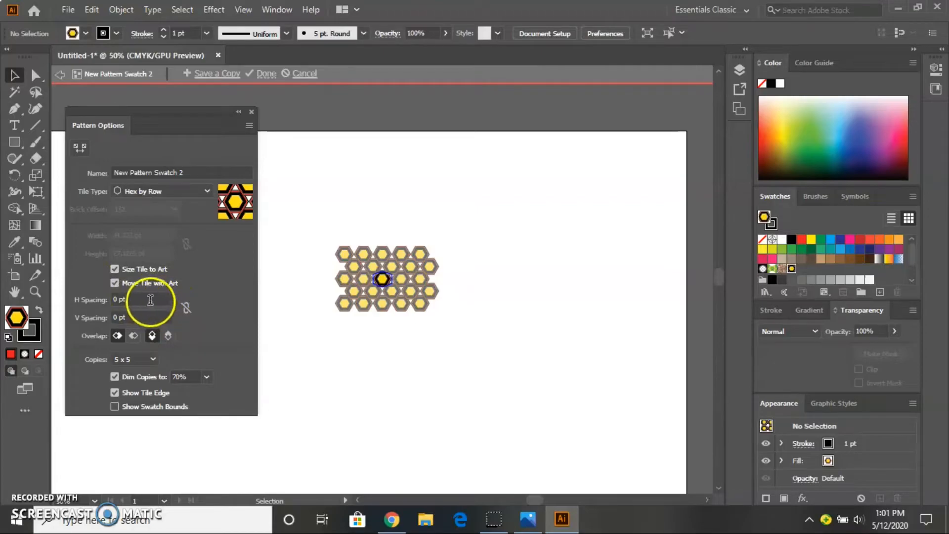
pyautogui.click(115, 269)
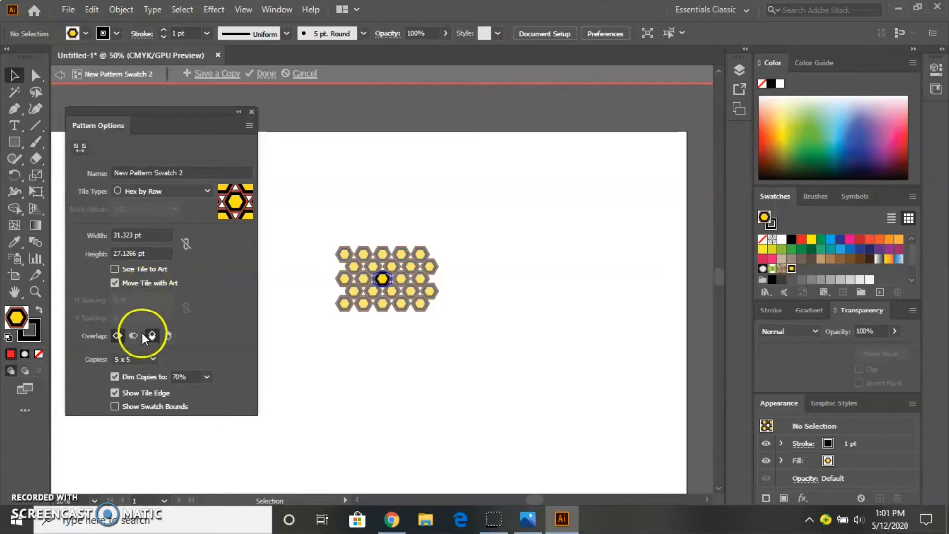
pyautogui.click(114, 338)
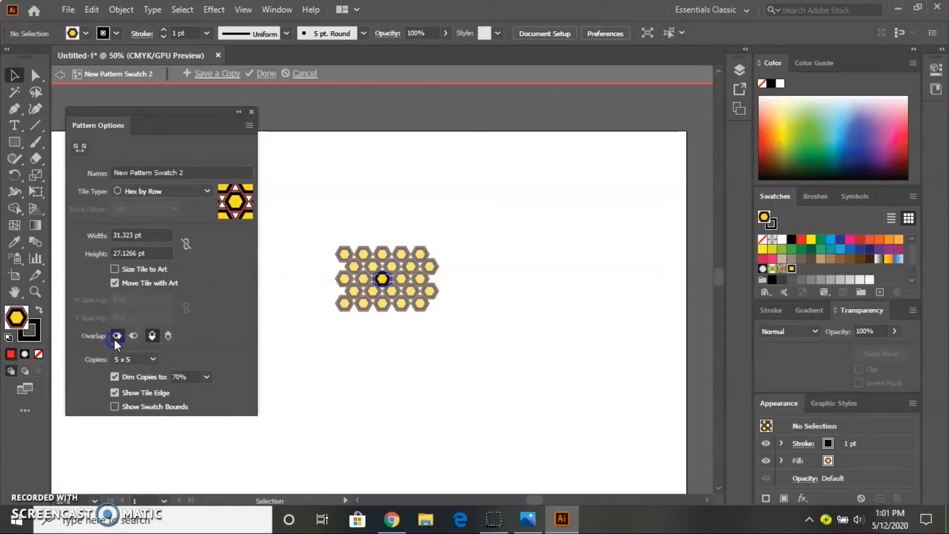
pyautogui.click(152, 335)
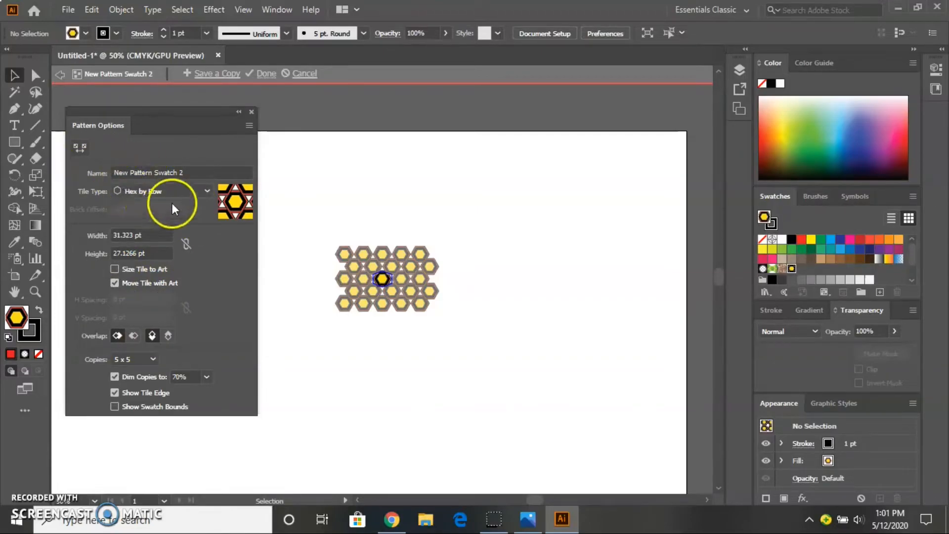
# - Rename the pattern swatch as "y b r" and exit pattern editing, keeping the changes
pyautogui.click(192, 173)
pyautogui.press('BackSpace')
pyautogui.press('BackSpace')
pyautogui.press('BackSpace')
pyautogui.press('BackSpace')
pyautogui.press('BackSpace')
pyautogui.press('BackSpace')
pyautogui.press('BackSpace')
pyautogui.press('BackSpace')
pyautogui.press('BackSpace')
pyautogui.press('BackSpace')
pyautogui.press('BackSpace')
pyautogui.press('BackSpace')
pyautogui.press('BackSpace')
pyautogui.press('BackSpace')
pyautogui.press('BackSpace')
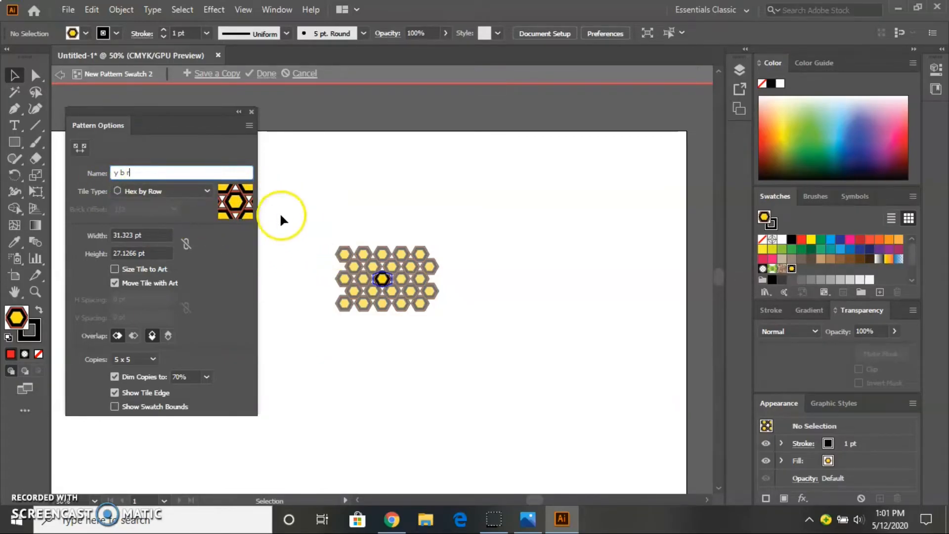
pyautogui.click(252, 111)
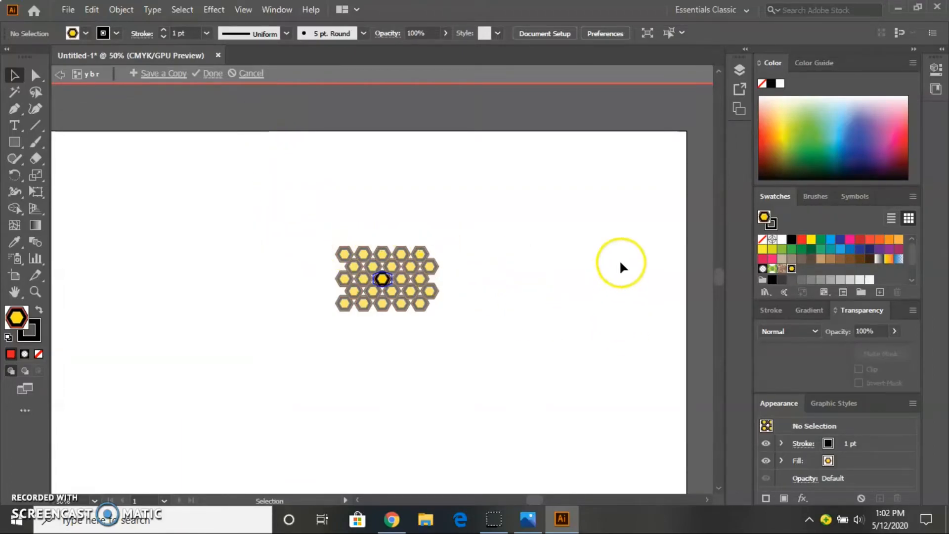
pyautogui.doubleClick(563, 253)
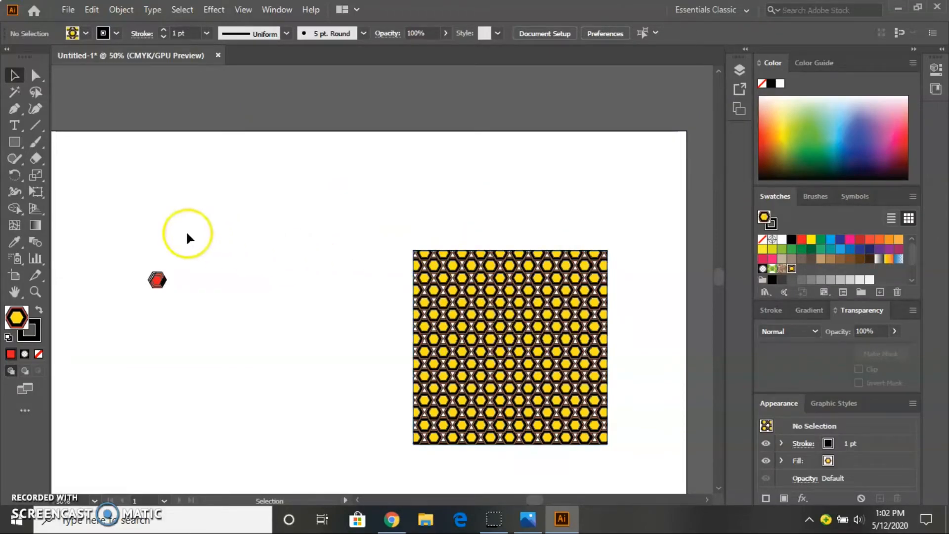
# - Delete the tiny nested hexagons and the pattern-filled square from the artboard
pyautogui.moveTo(189, 288); pyautogui.dragTo(192, 293)
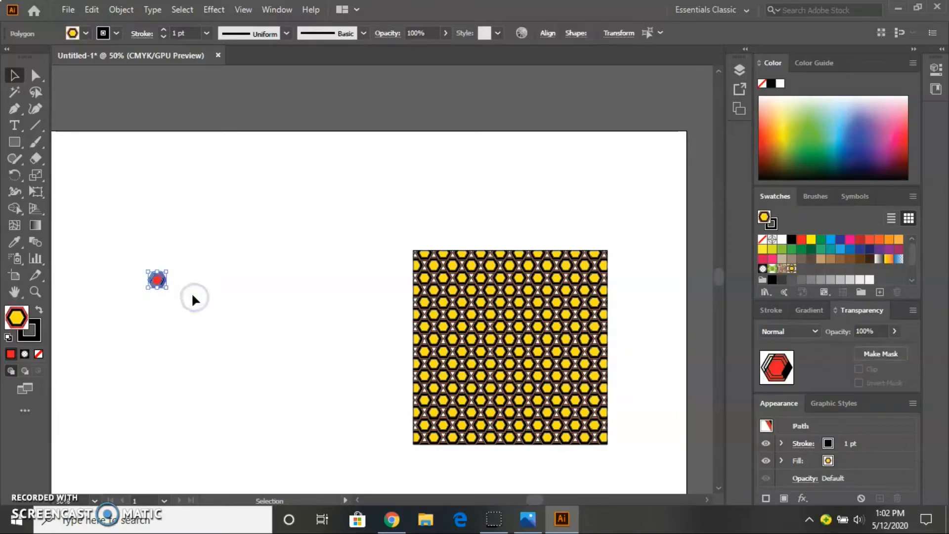
pyautogui.press('Delete')
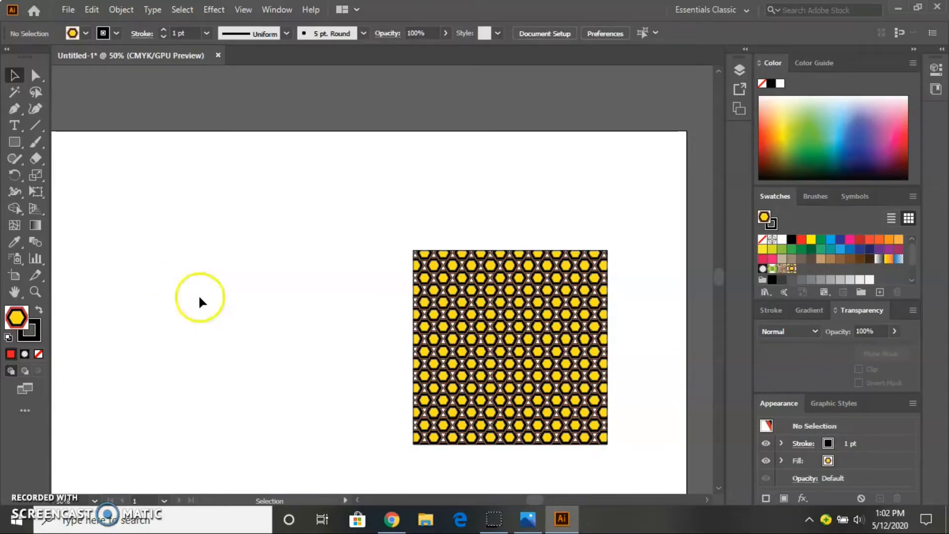
pyautogui.click(506, 331)
pyautogui.press('Delete')
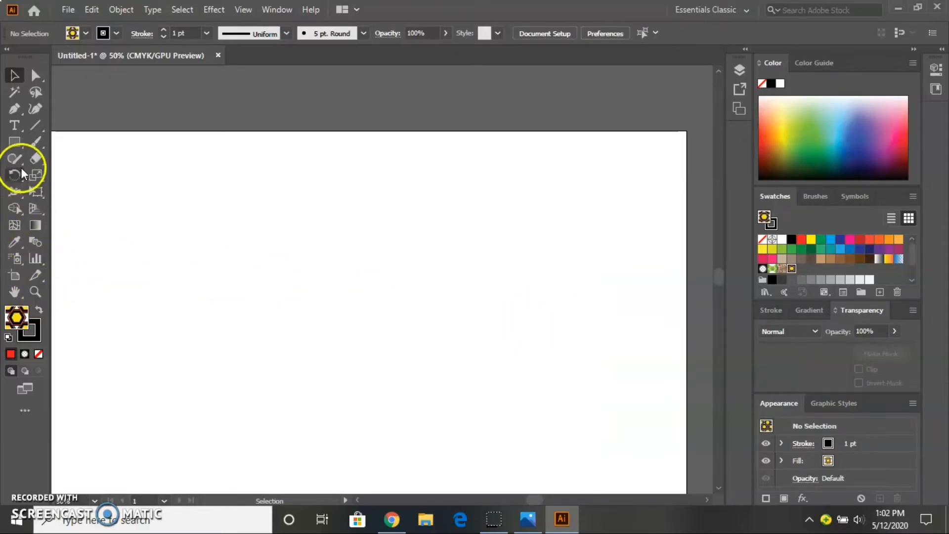
# - Draw a wide rectangle filled with the hexagon pattern near the middle of the artboard
pyautogui.click(14, 142)
pyautogui.moveTo(206, 229); pyautogui.dragTo(435, 389)
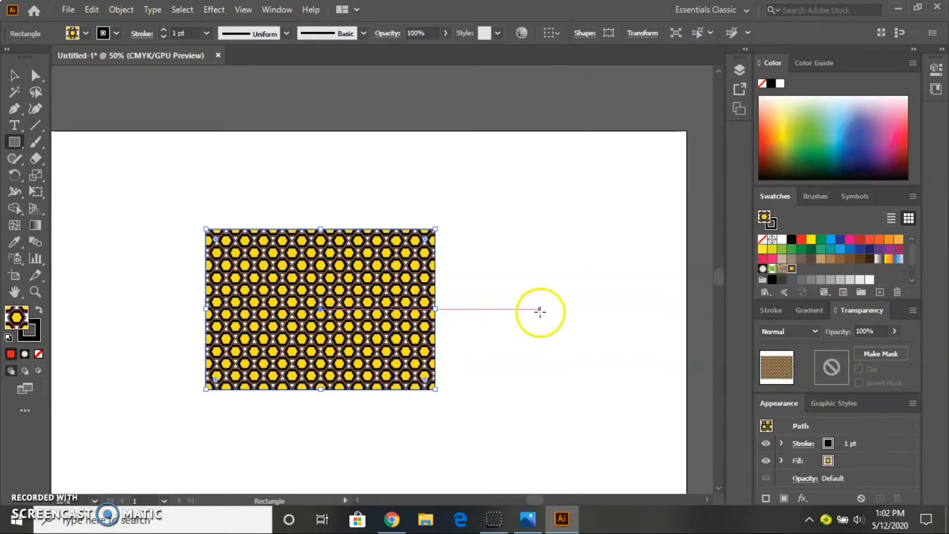
pyautogui.click(34, 500)
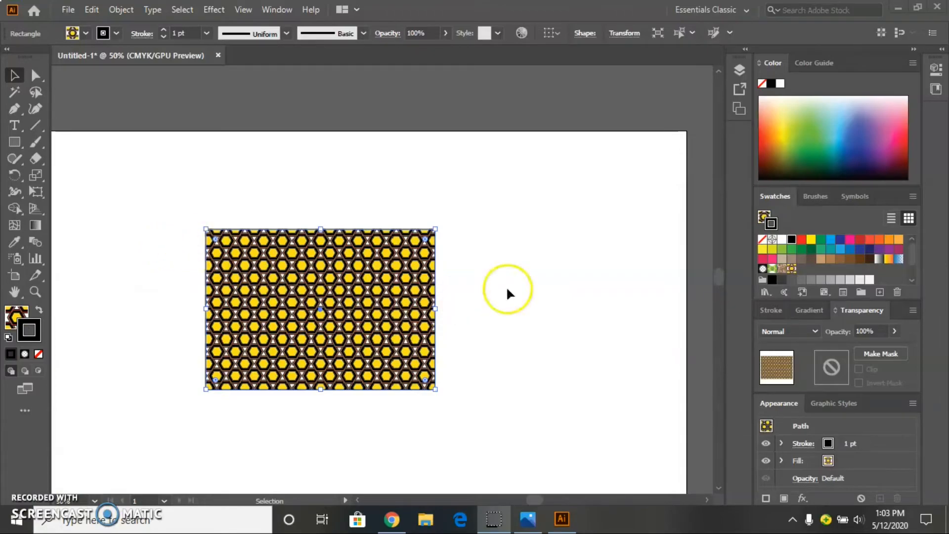
pyautogui.click(525, 277)
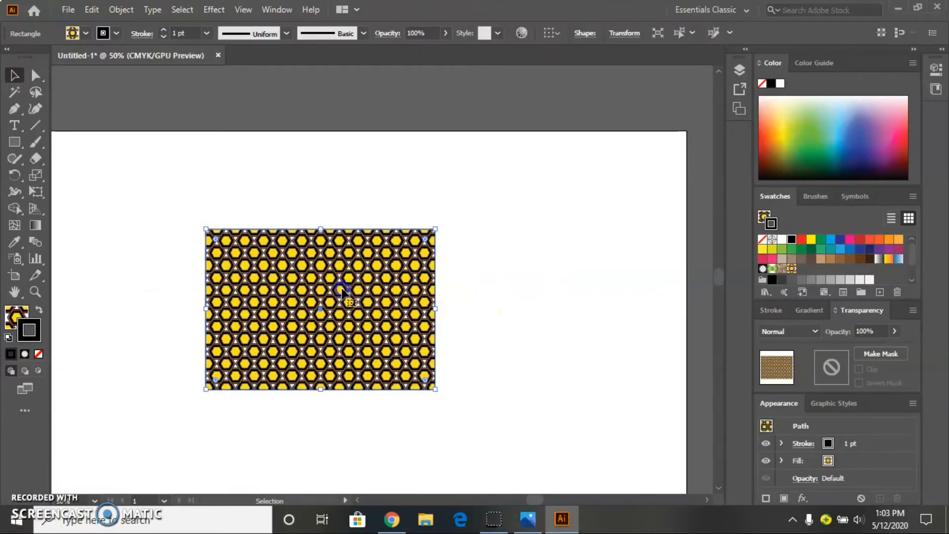
# - Give the rectangle a dark pink stroke with the Color Picker, and try the picker on its pattern fill
pyautogui.click(86, 33)
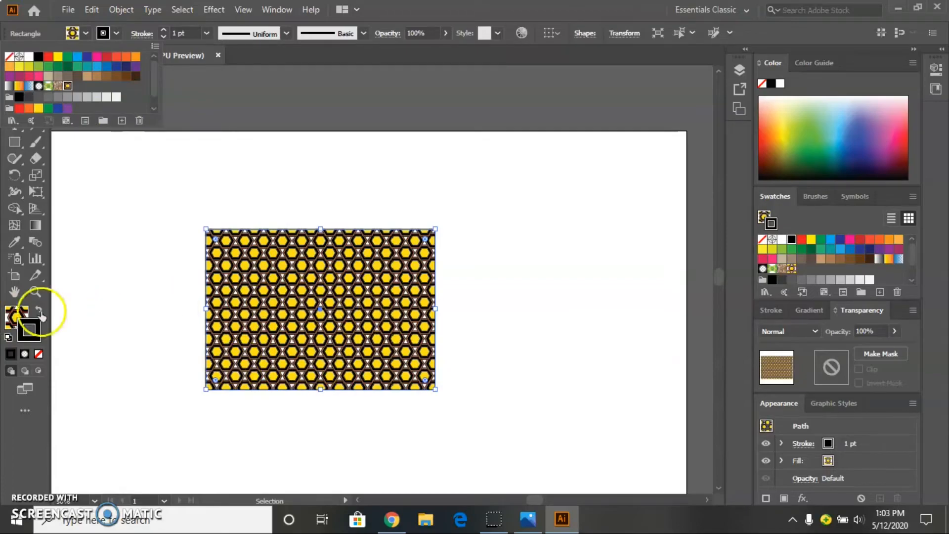
pyautogui.doubleClick(13, 319)
pyautogui.click(411, 244)
pyautogui.click(638, 177)
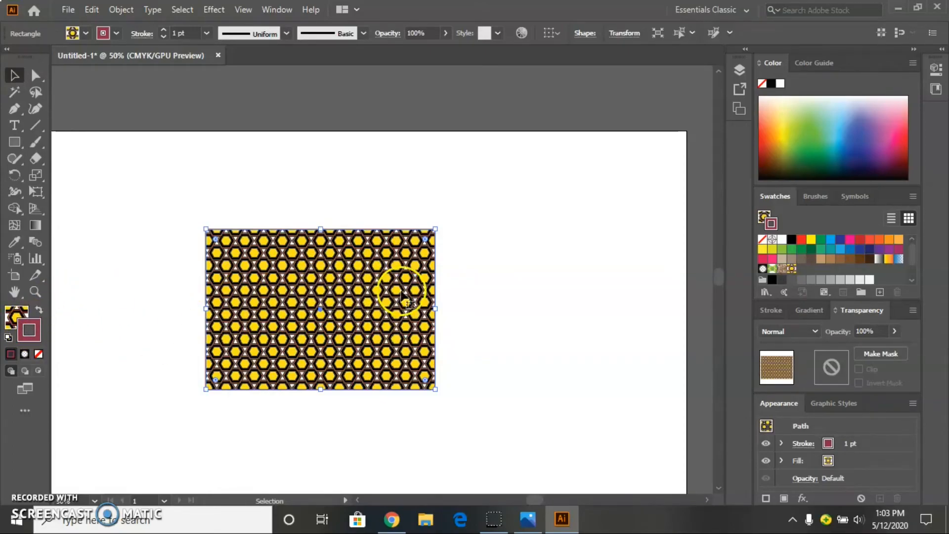
pyautogui.doubleClick(10, 314)
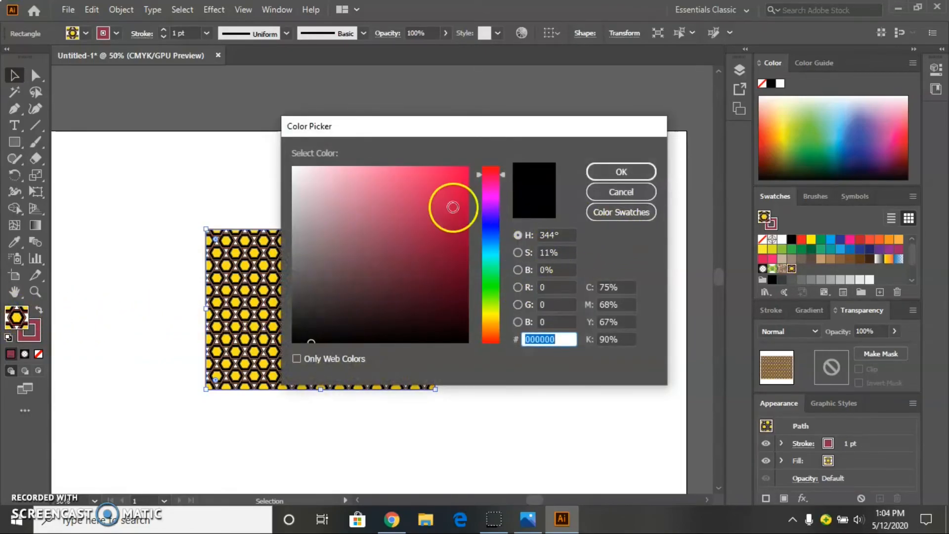
pyautogui.click(628, 171)
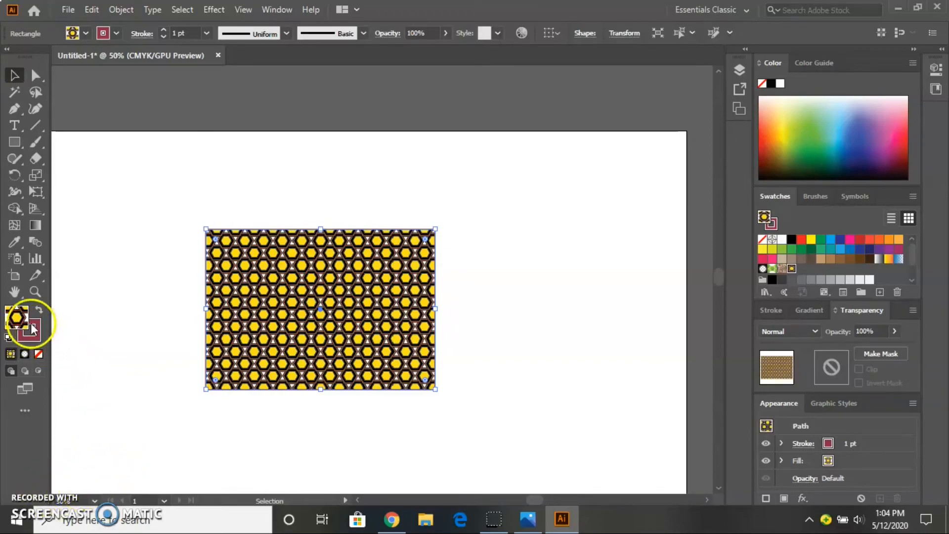
# - Fill the rectangle with the dark blue swatch and apply the hexagon pattern swatch to its stroke
pyautogui.click(86, 33)
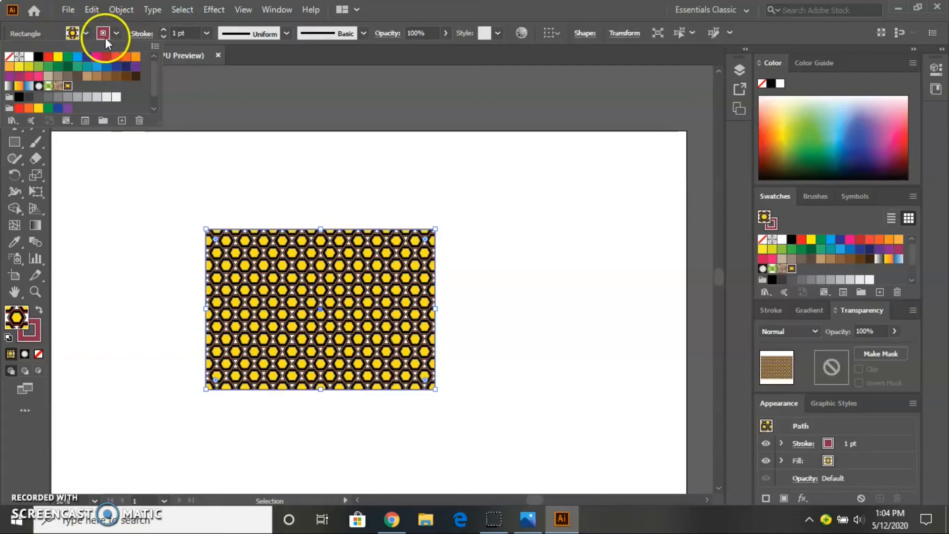
pyautogui.click(85, 57)
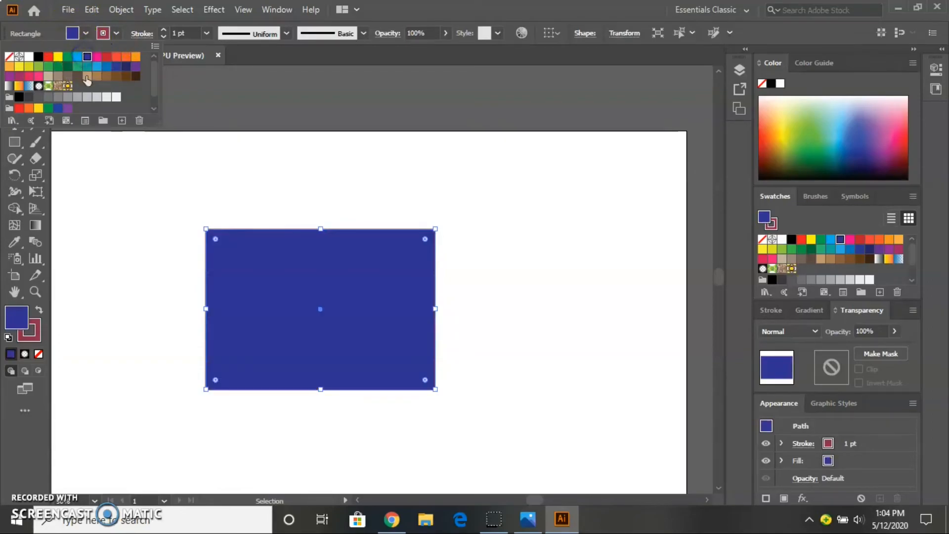
pyautogui.click(116, 29)
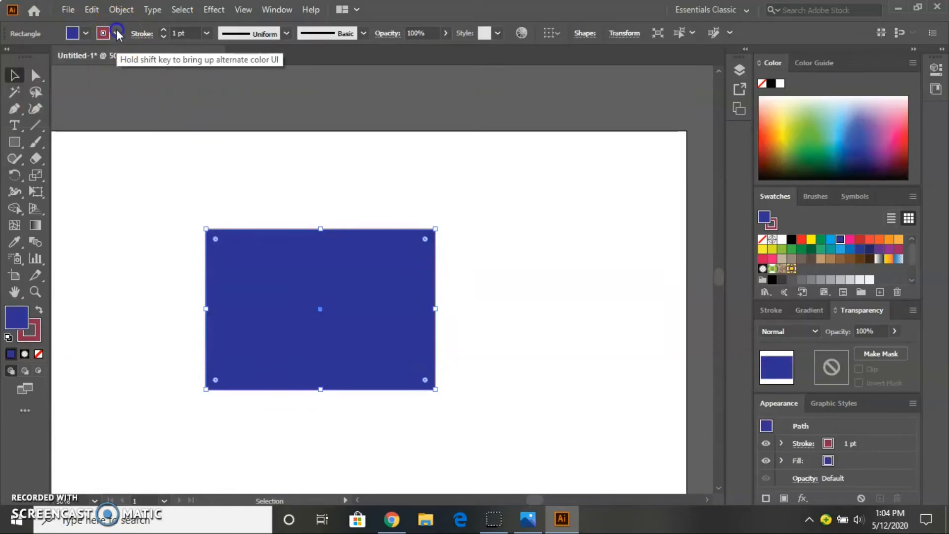
pyautogui.click(115, 30)
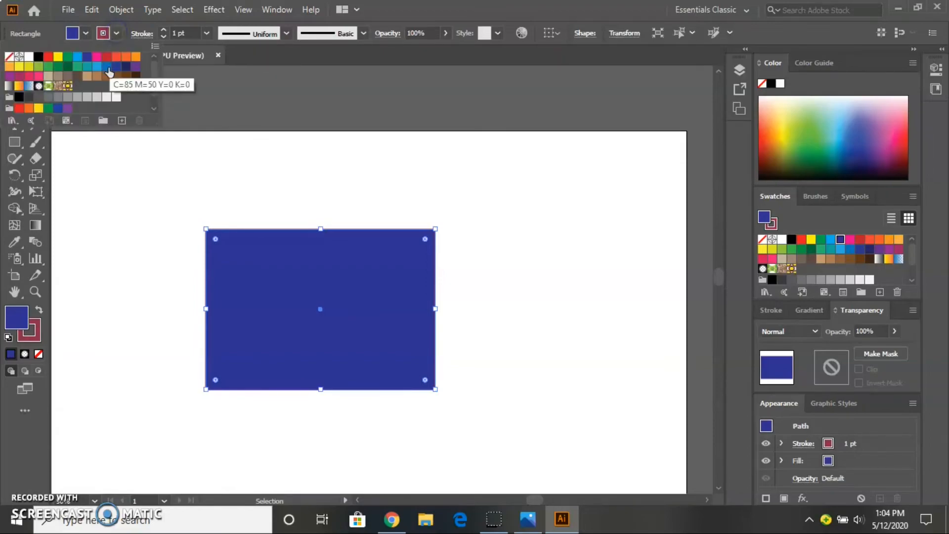
pyautogui.click(68, 86)
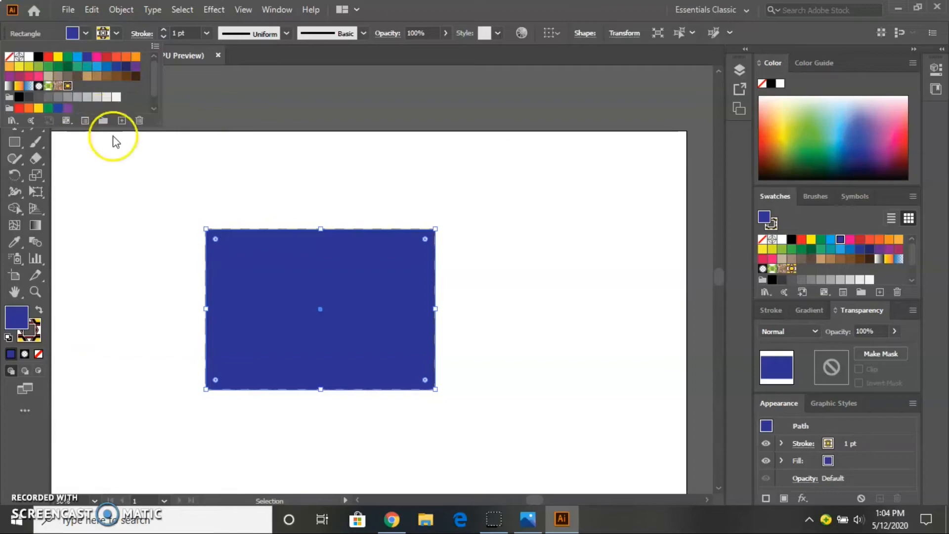
pyautogui.click(89, 181)
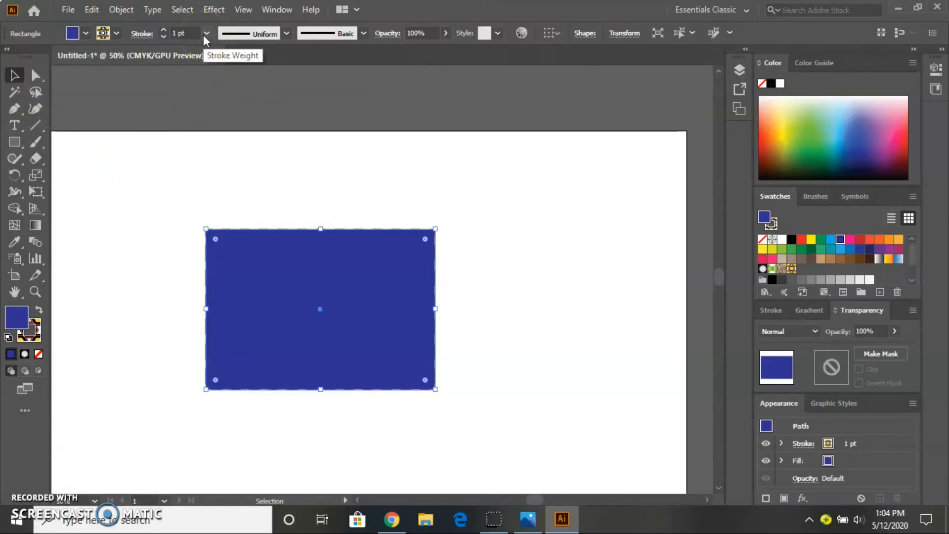
# - Increase the rectangle's patterned stroke weight to 79 pt
pyautogui.click(166, 29)
pyautogui.click(166, 29)
pyautogui.click(166, 28)
pyautogui.click(166, 29)
pyautogui.click(166, 29)
pyautogui.click(166, 29)
pyautogui.click(166, 29)
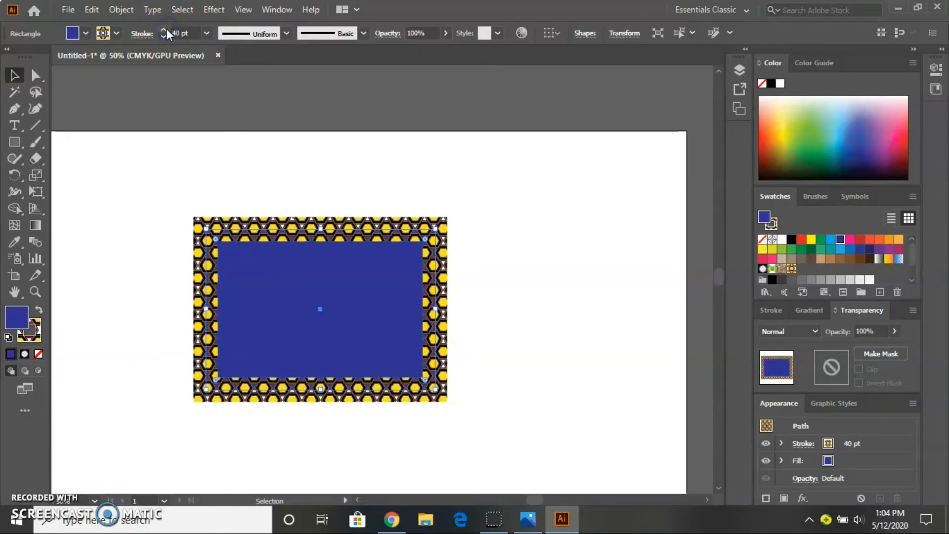
pyautogui.click(166, 28)
pyautogui.click(166, 29)
pyautogui.click(166, 28)
pyautogui.click(166, 28)
pyautogui.click(166, 28)
pyautogui.click(167, 29)
pyautogui.click(165, 28)
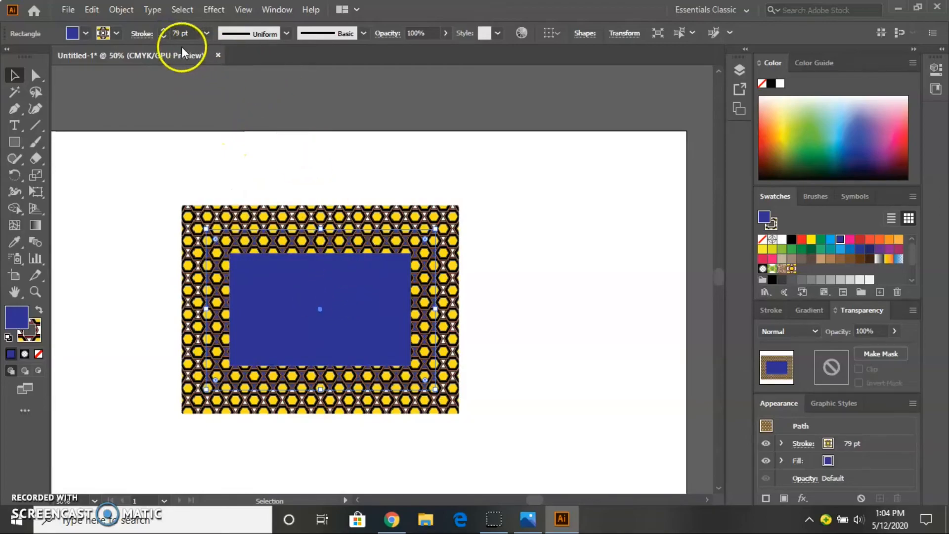
# - Reduce the rectangle's patterned stroke weight to 31 pt
pyautogui.click(166, 36)
pyautogui.click(166, 36)
pyautogui.click(166, 35)
pyautogui.click(166, 35)
pyautogui.click(166, 35)
pyautogui.click(166, 36)
pyautogui.click(166, 36)
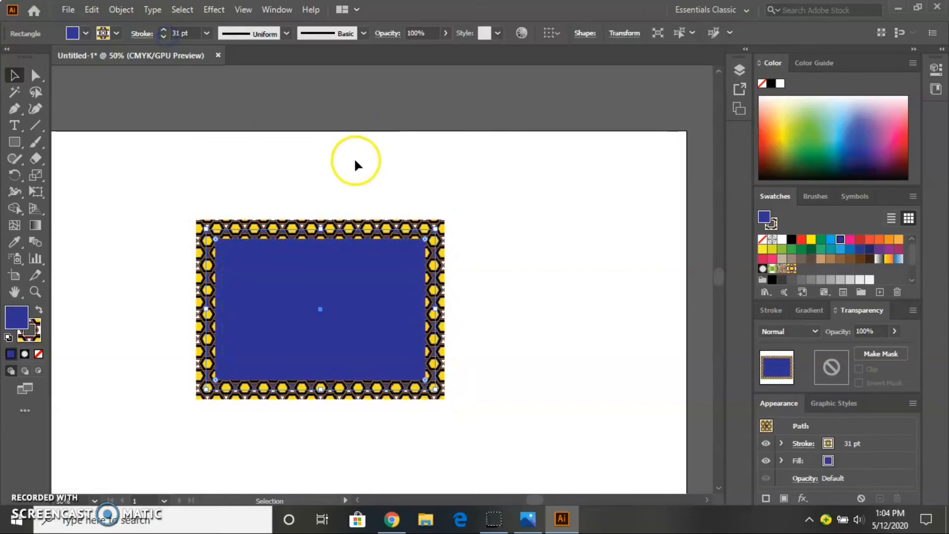
# - Change the rectangle's fill to the light blue swatch
pyautogui.click(588, 234)
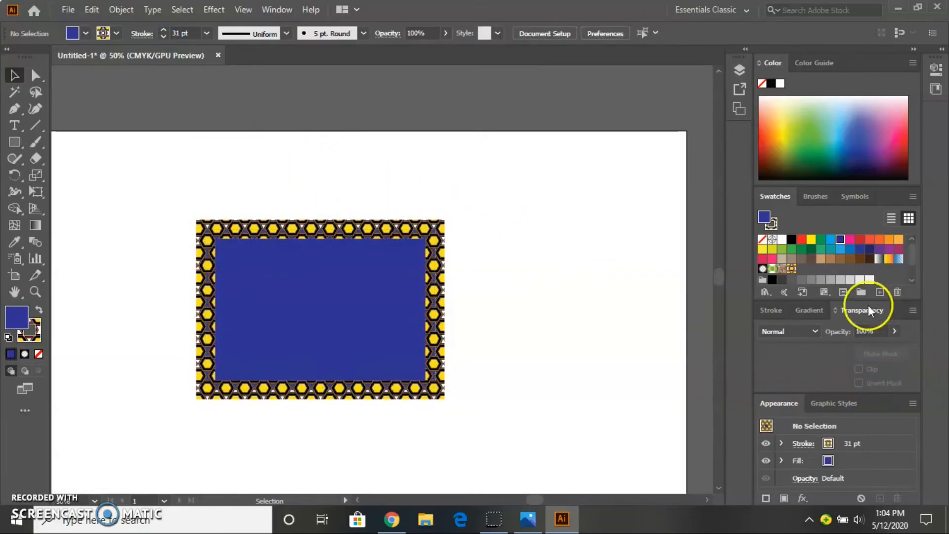
pyautogui.click(313, 296)
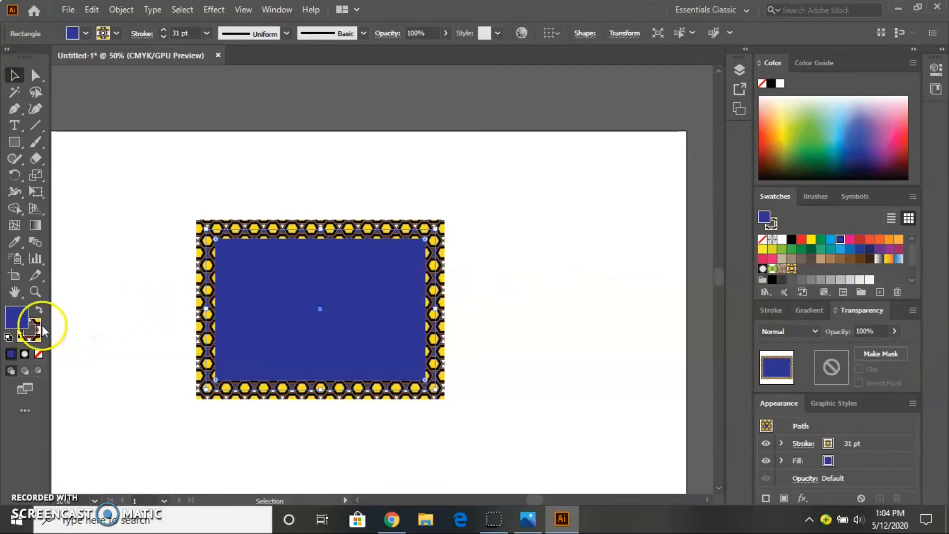
pyautogui.click(87, 34)
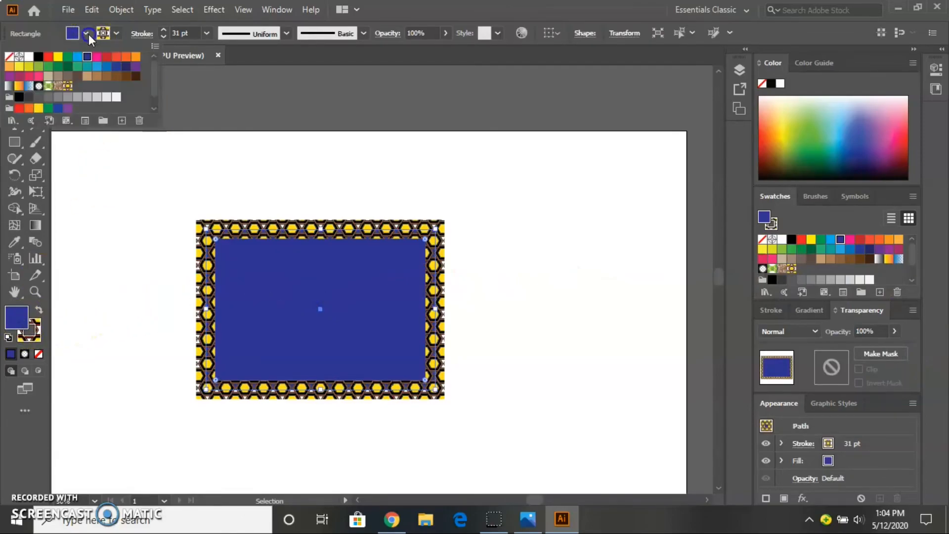
pyautogui.click(78, 56)
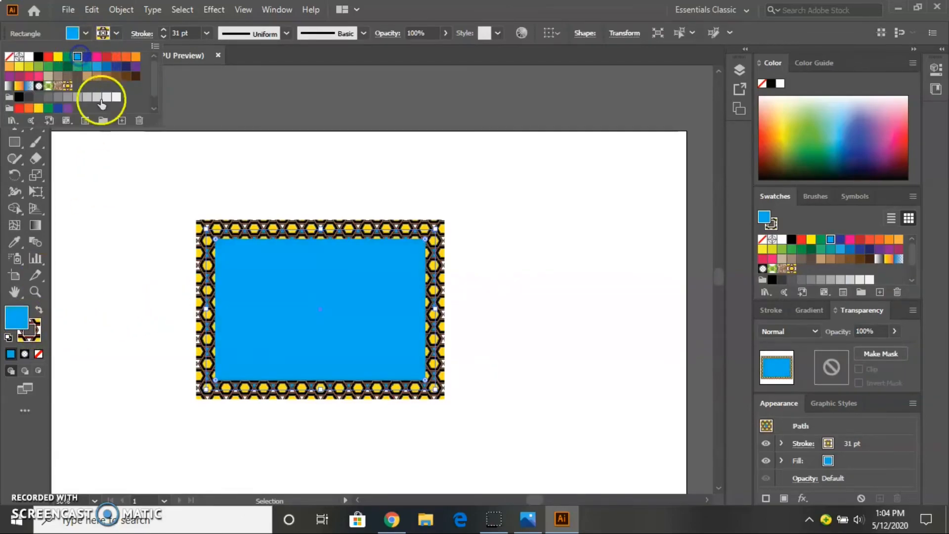